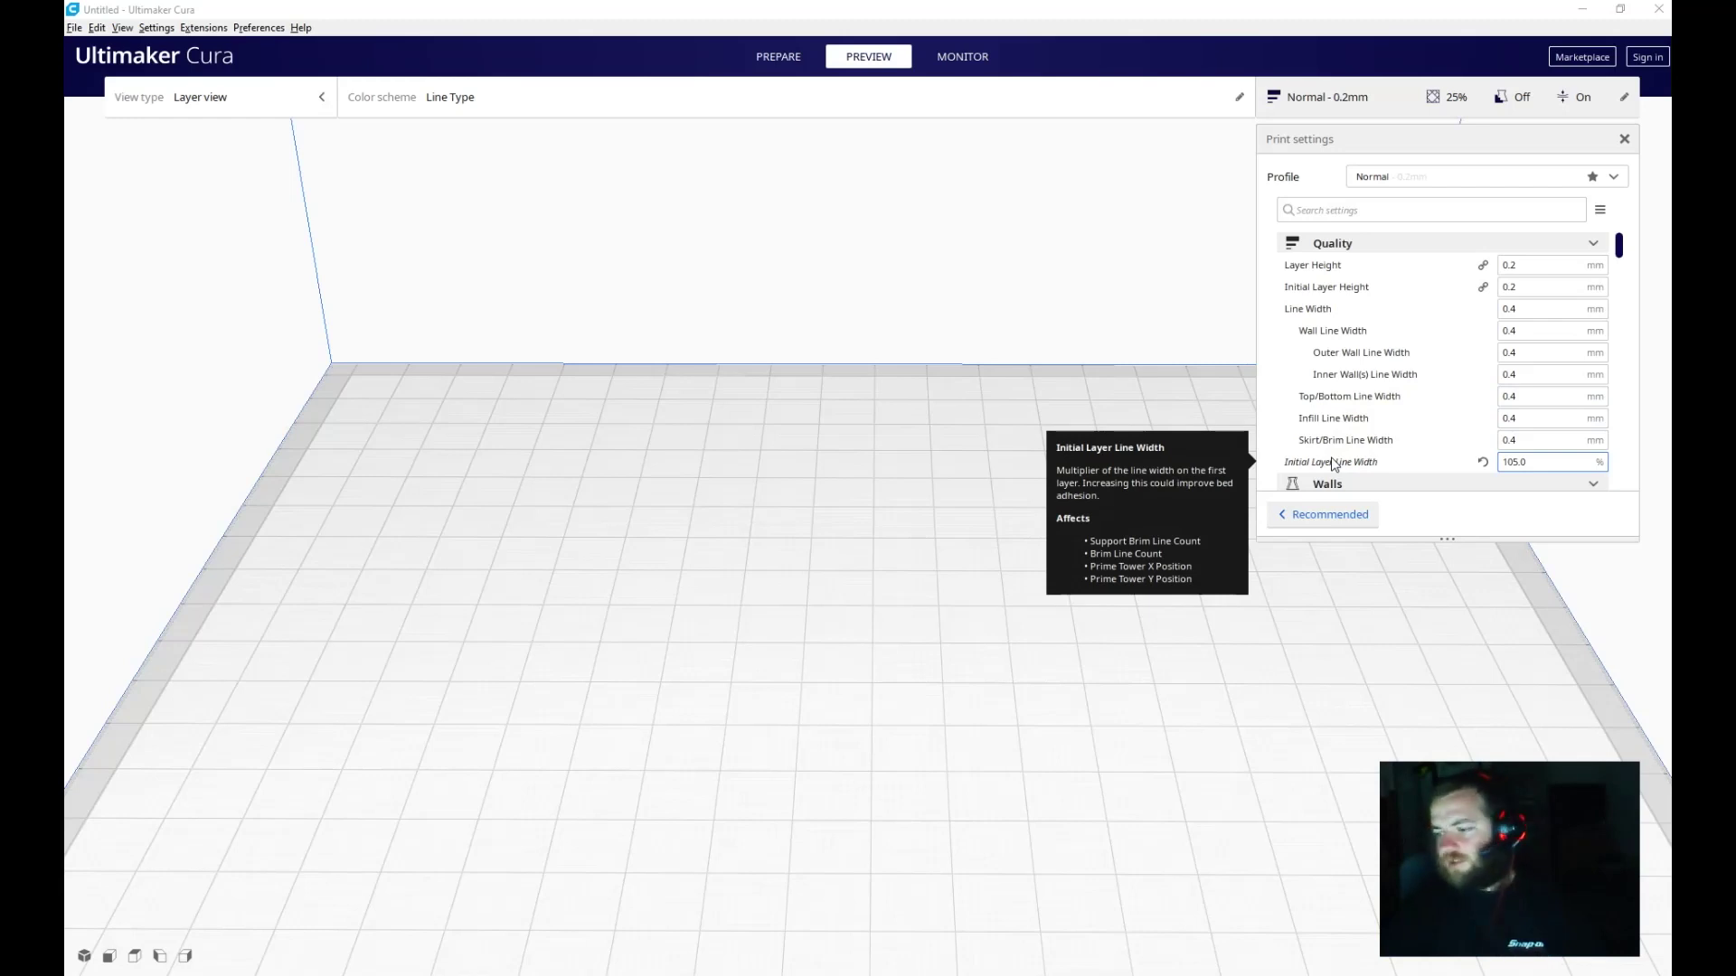
Open the plugin Marketplace and scroll through the available plugins.
{"action": "left_click", "coordinate": [1338, 463]}
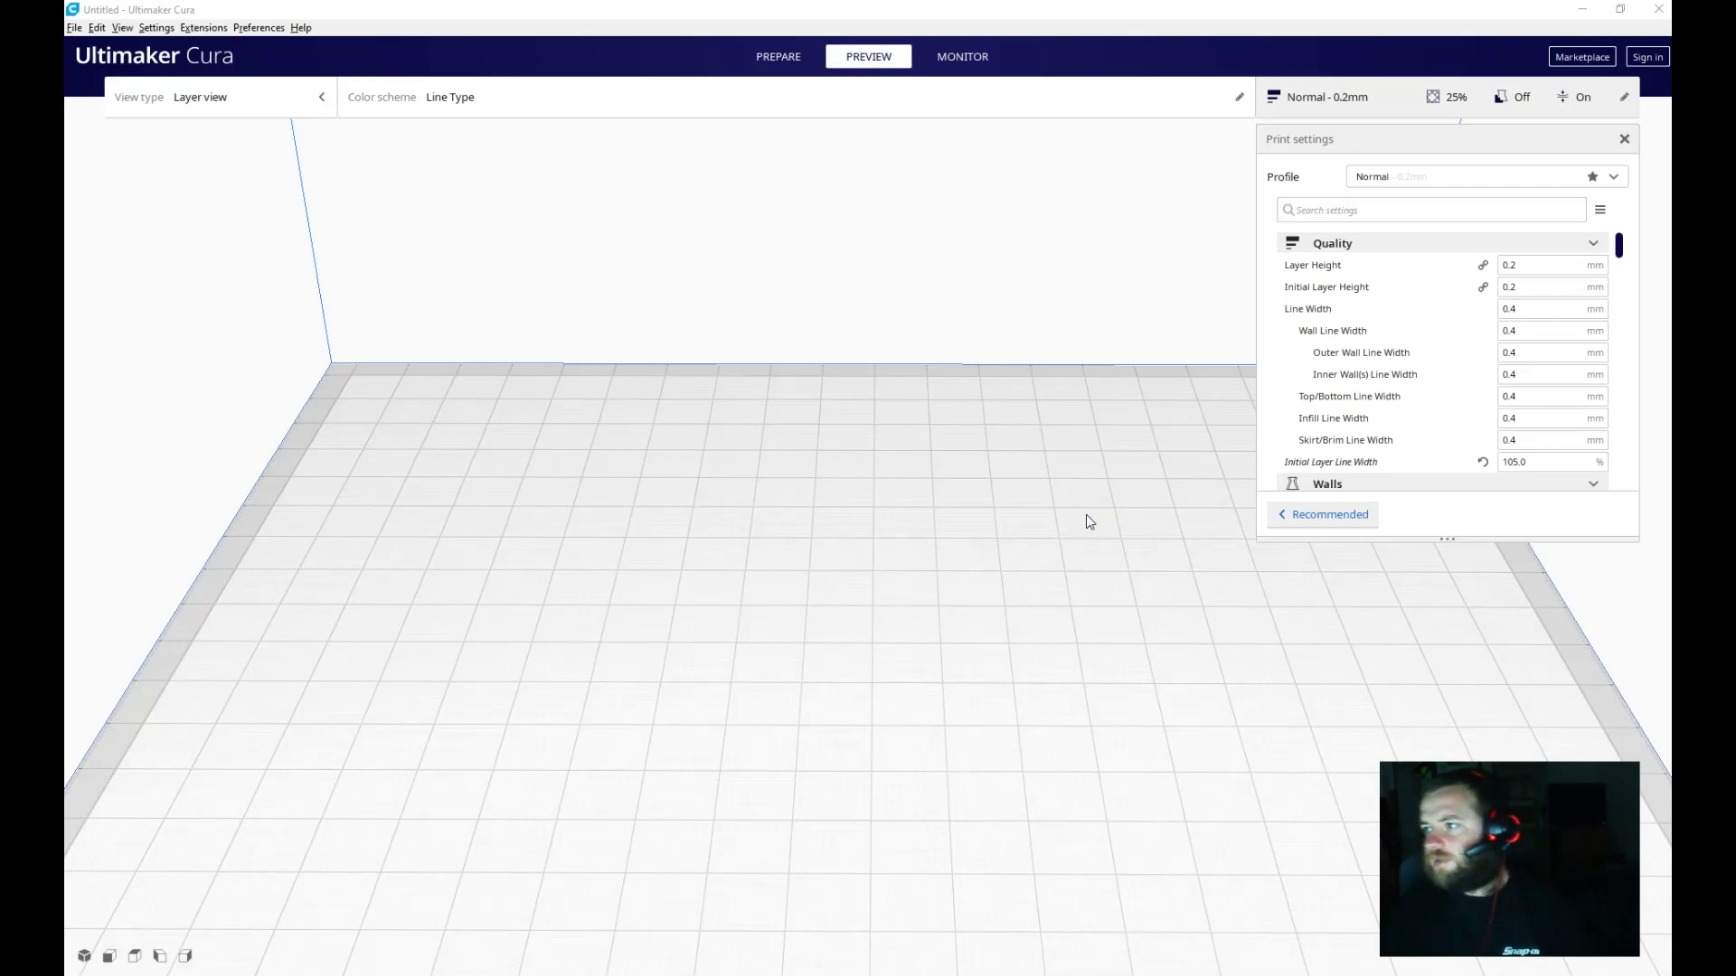
{"action": "left_click", "coordinate": [1077, 507]}
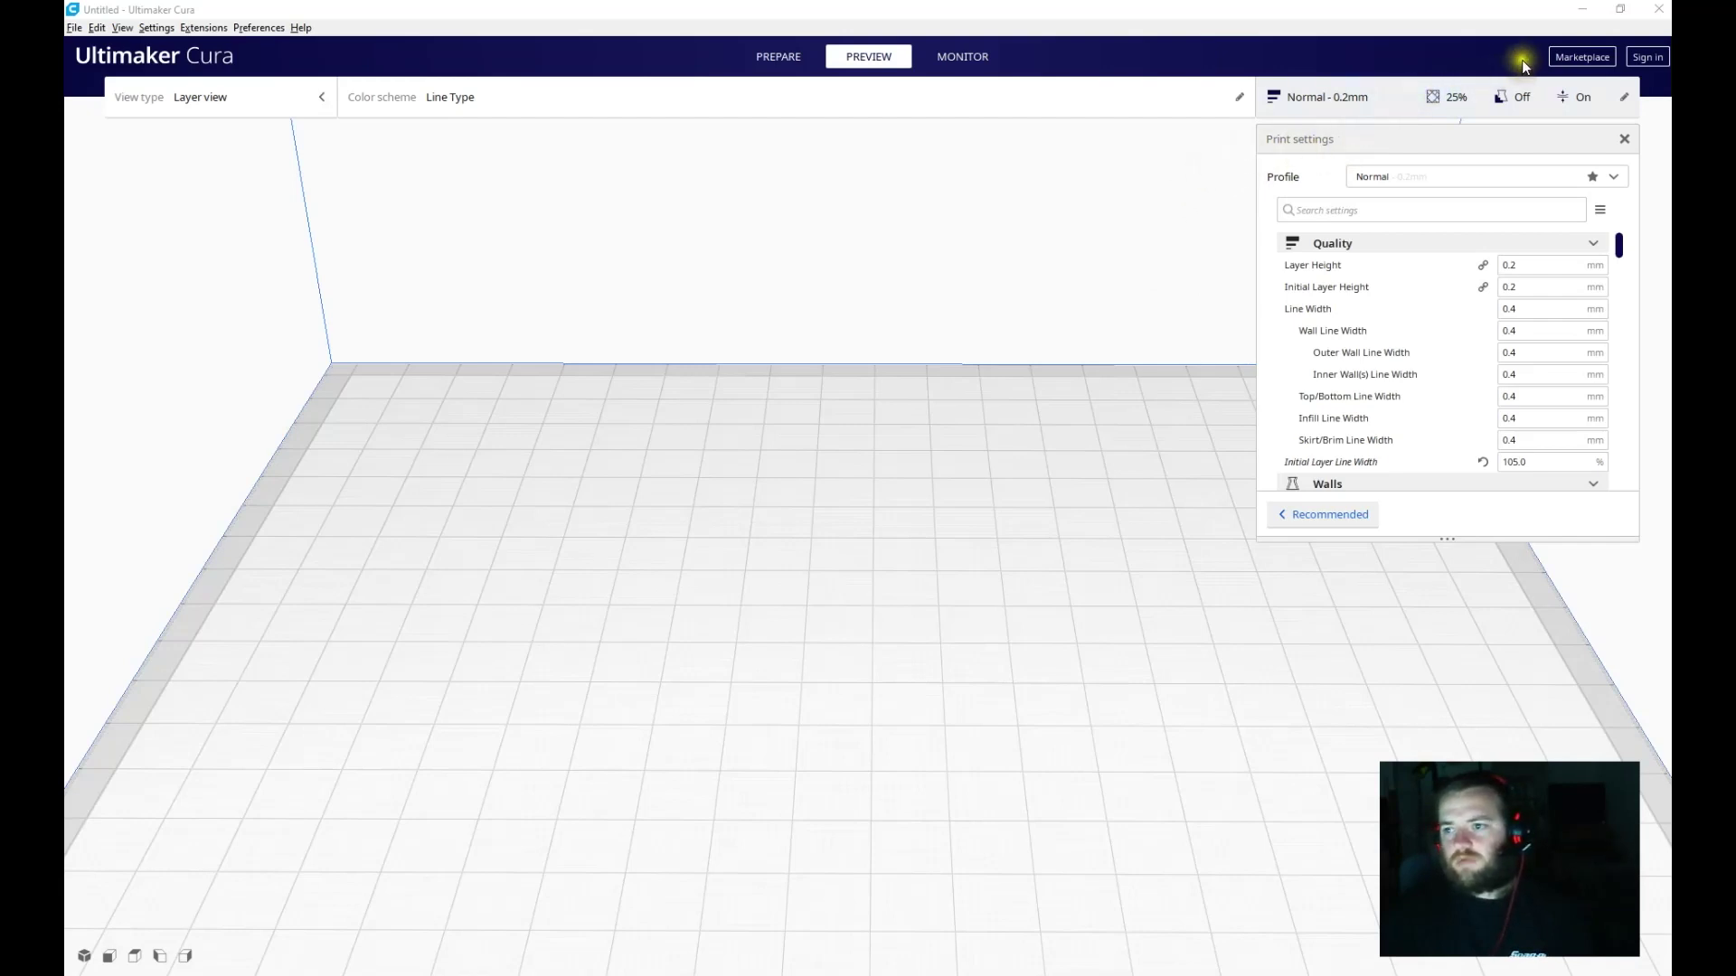
{"action": "left_click", "coordinate": [1580, 56]}
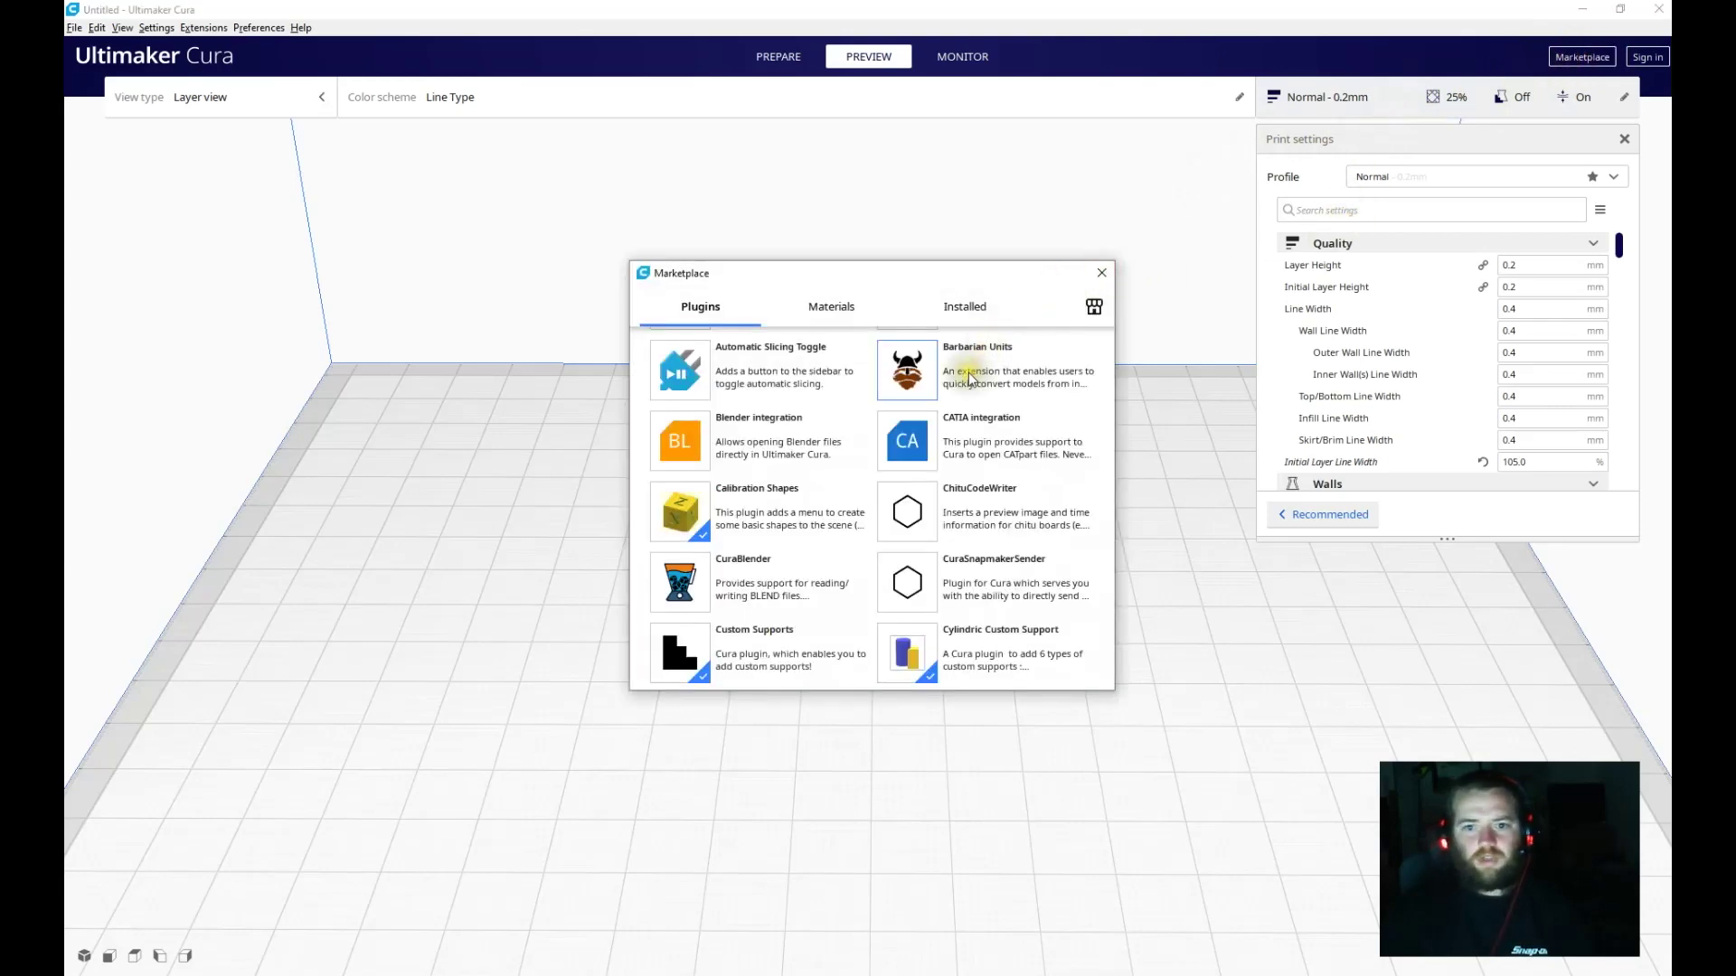
{"action": "scroll", "coordinate": [864, 475], "scroll_direction": "up", "scroll_amount": 5}
{"action": "scroll", "coordinate": [854, 497], "scroll_direction": "up", "scroll_amount": 2}
{"action": "scroll", "coordinate": [869, 511], "scroll_direction": "down", "scroll_amount": 2}
{"action": "scroll", "coordinate": [863, 461], "scroll_direction": "up", "scroll_amount": 2}
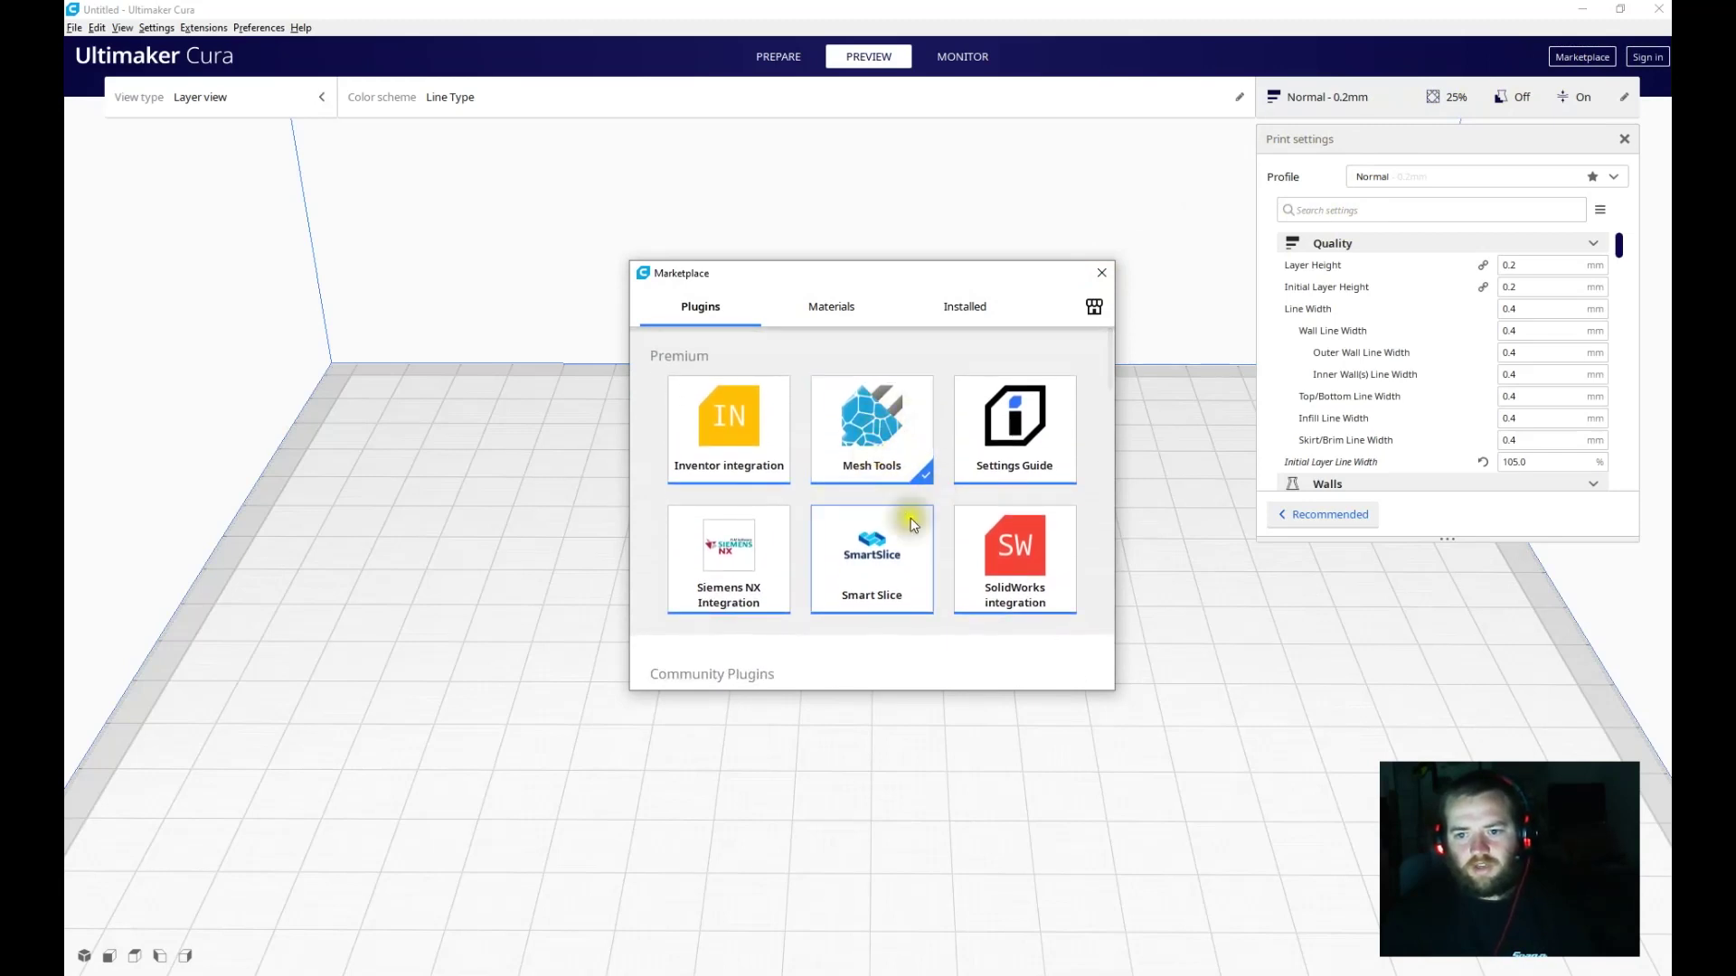
{"action": "scroll", "coordinate": [943, 535], "scroll_direction": "down", "scroll_amount": 3}
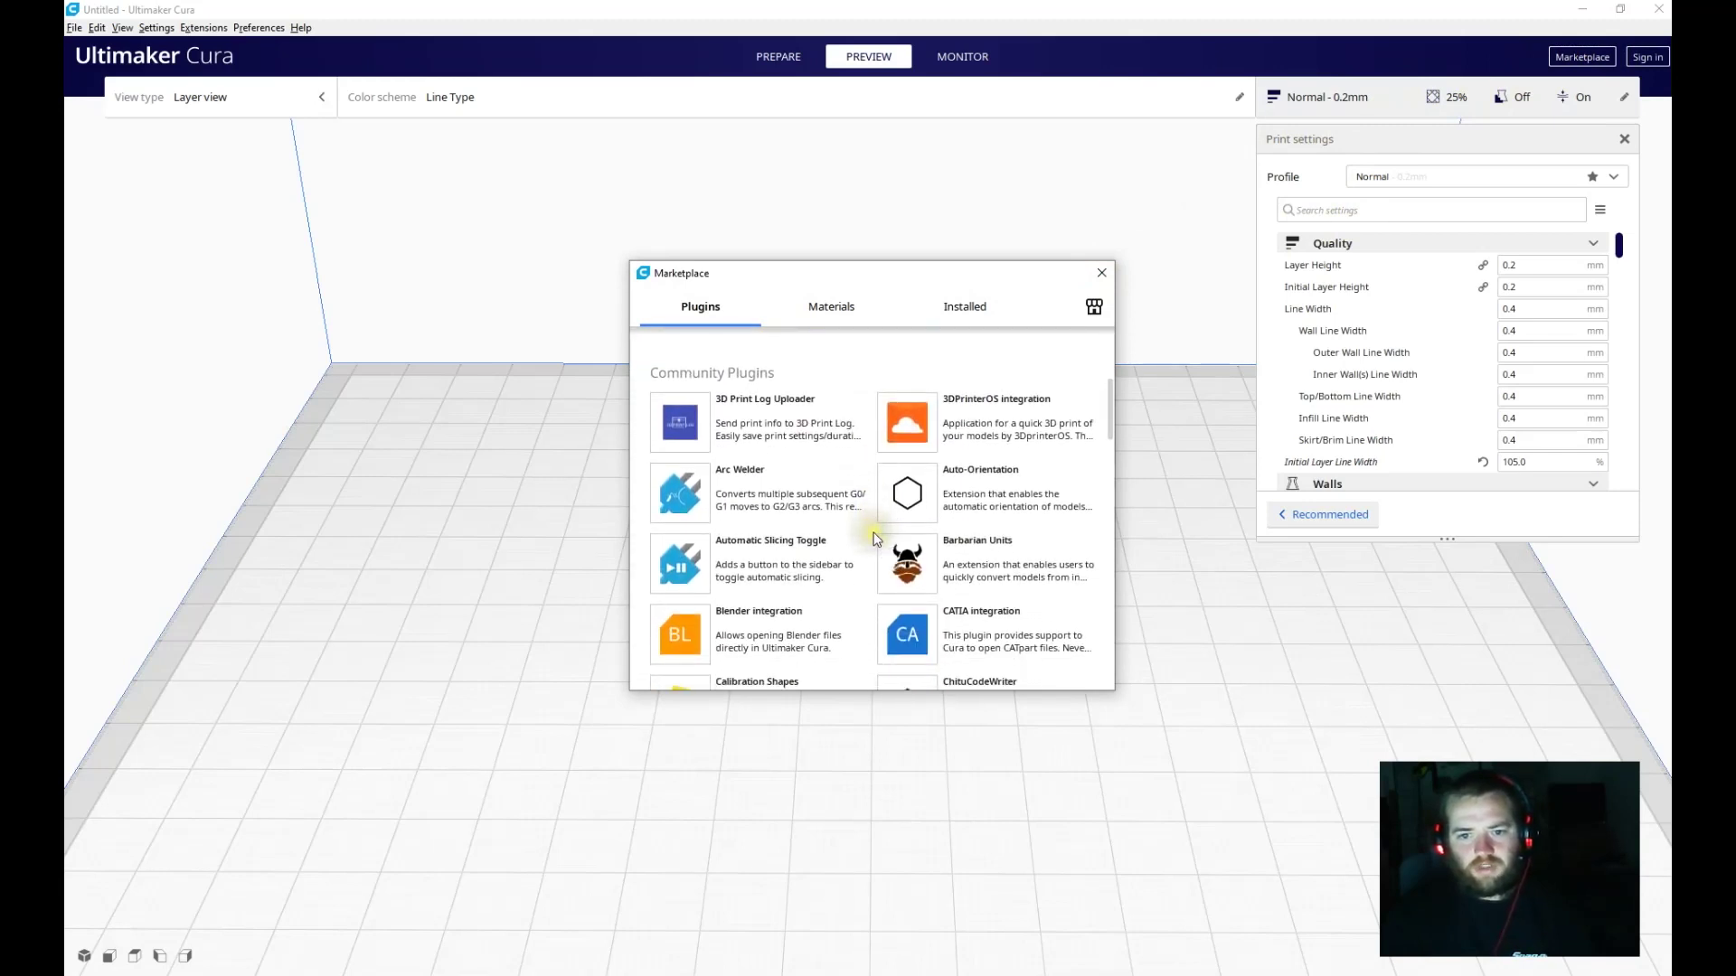
{"action": "scroll", "coordinate": [869, 540], "scroll_direction": "down", "scroll_amount": 2}
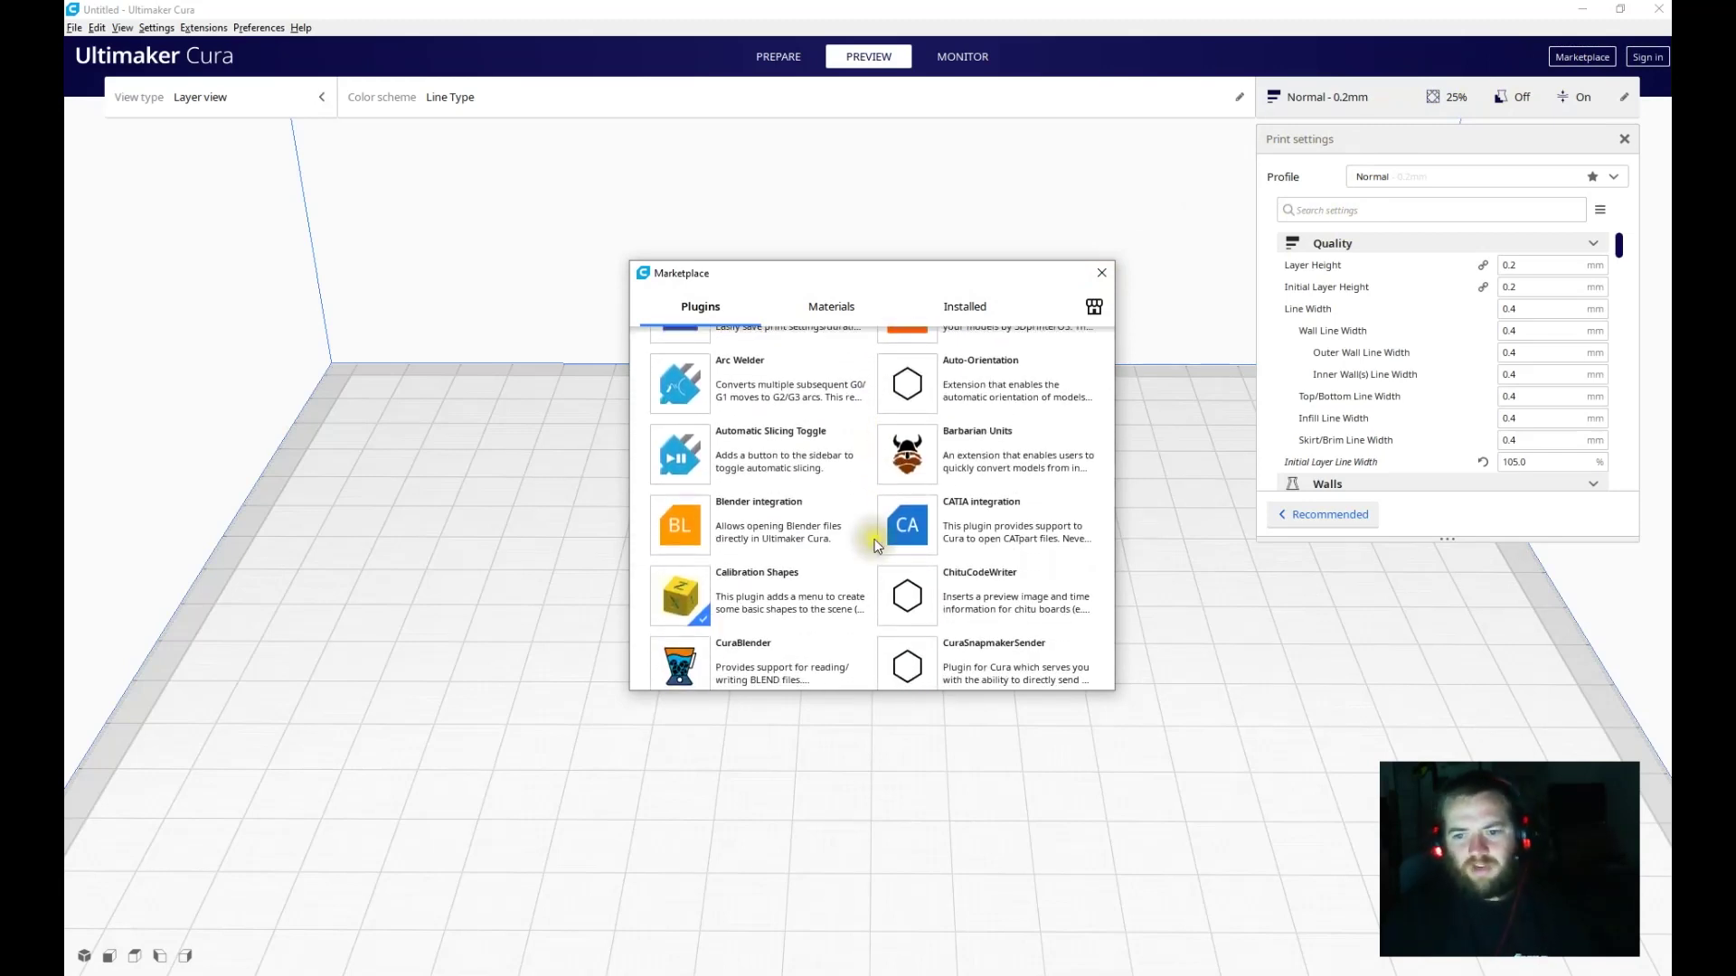
Review the Calibration Shapes plugin details, then close the Marketplace.
{"action": "left_click", "coordinate": [871, 539]}
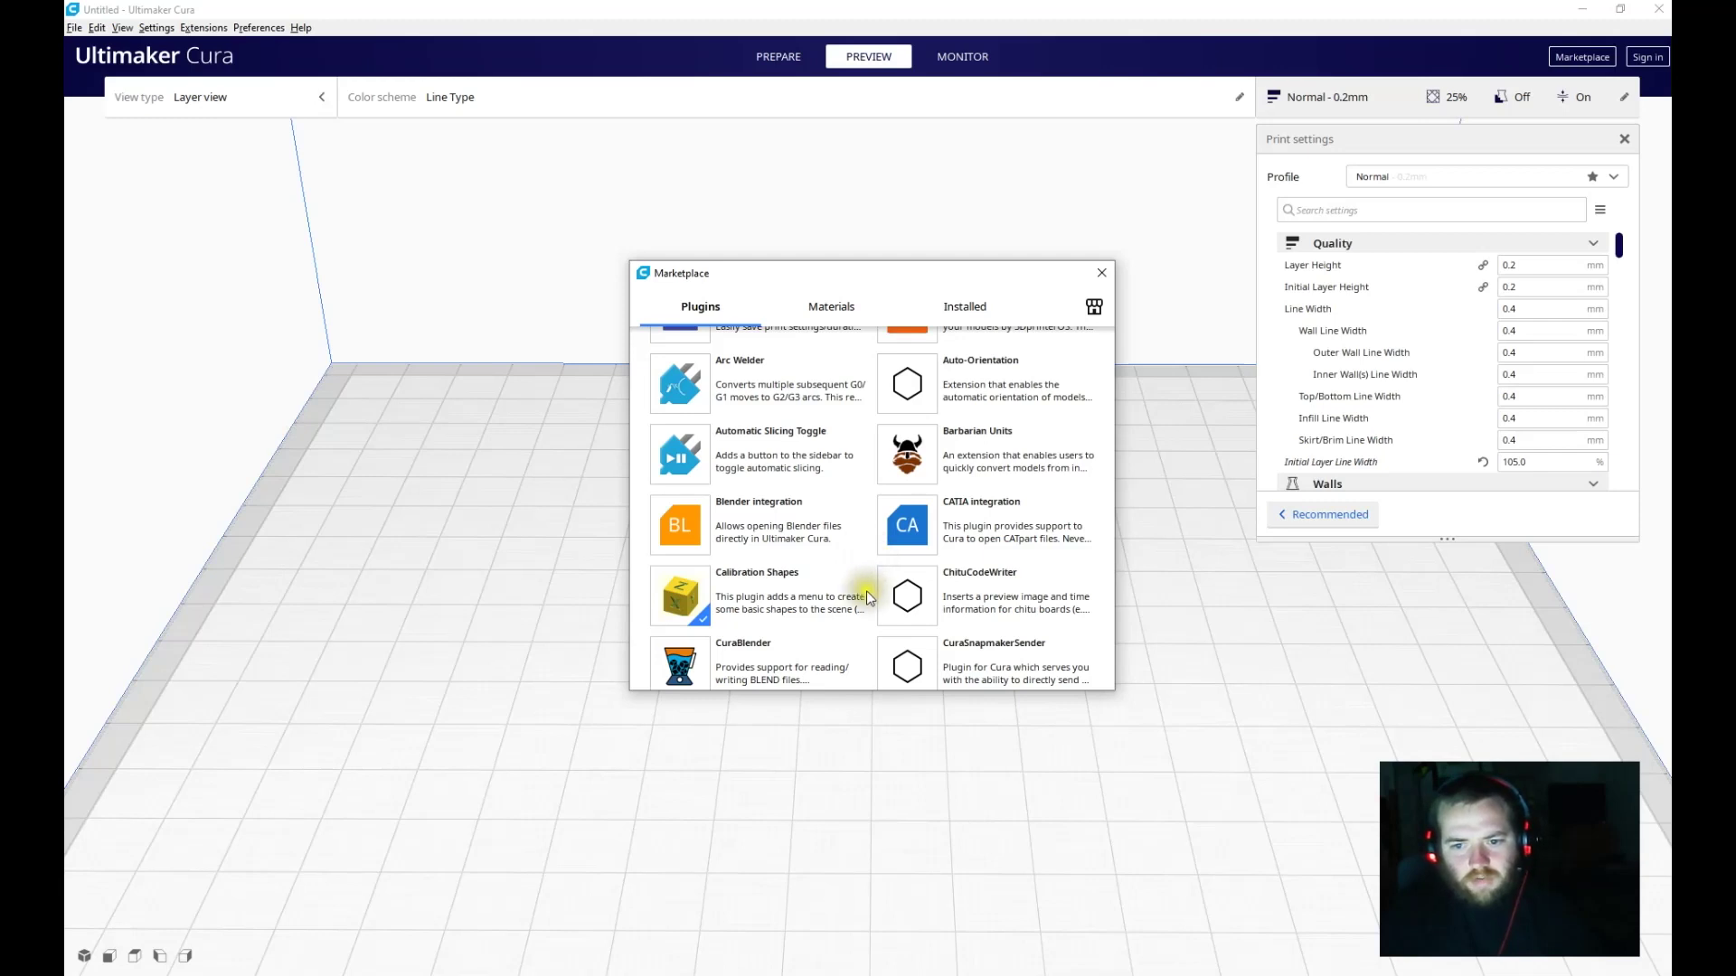
{"action": "scroll", "coordinate": [868, 597], "scroll_direction": "down", "scroll_amount": 1}
{"action": "scroll", "coordinate": [864, 598], "scroll_direction": "up", "scroll_amount": 3}
{"action": "scroll", "coordinate": [868, 593], "scroll_direction": "down", "scroll_amount": 4}
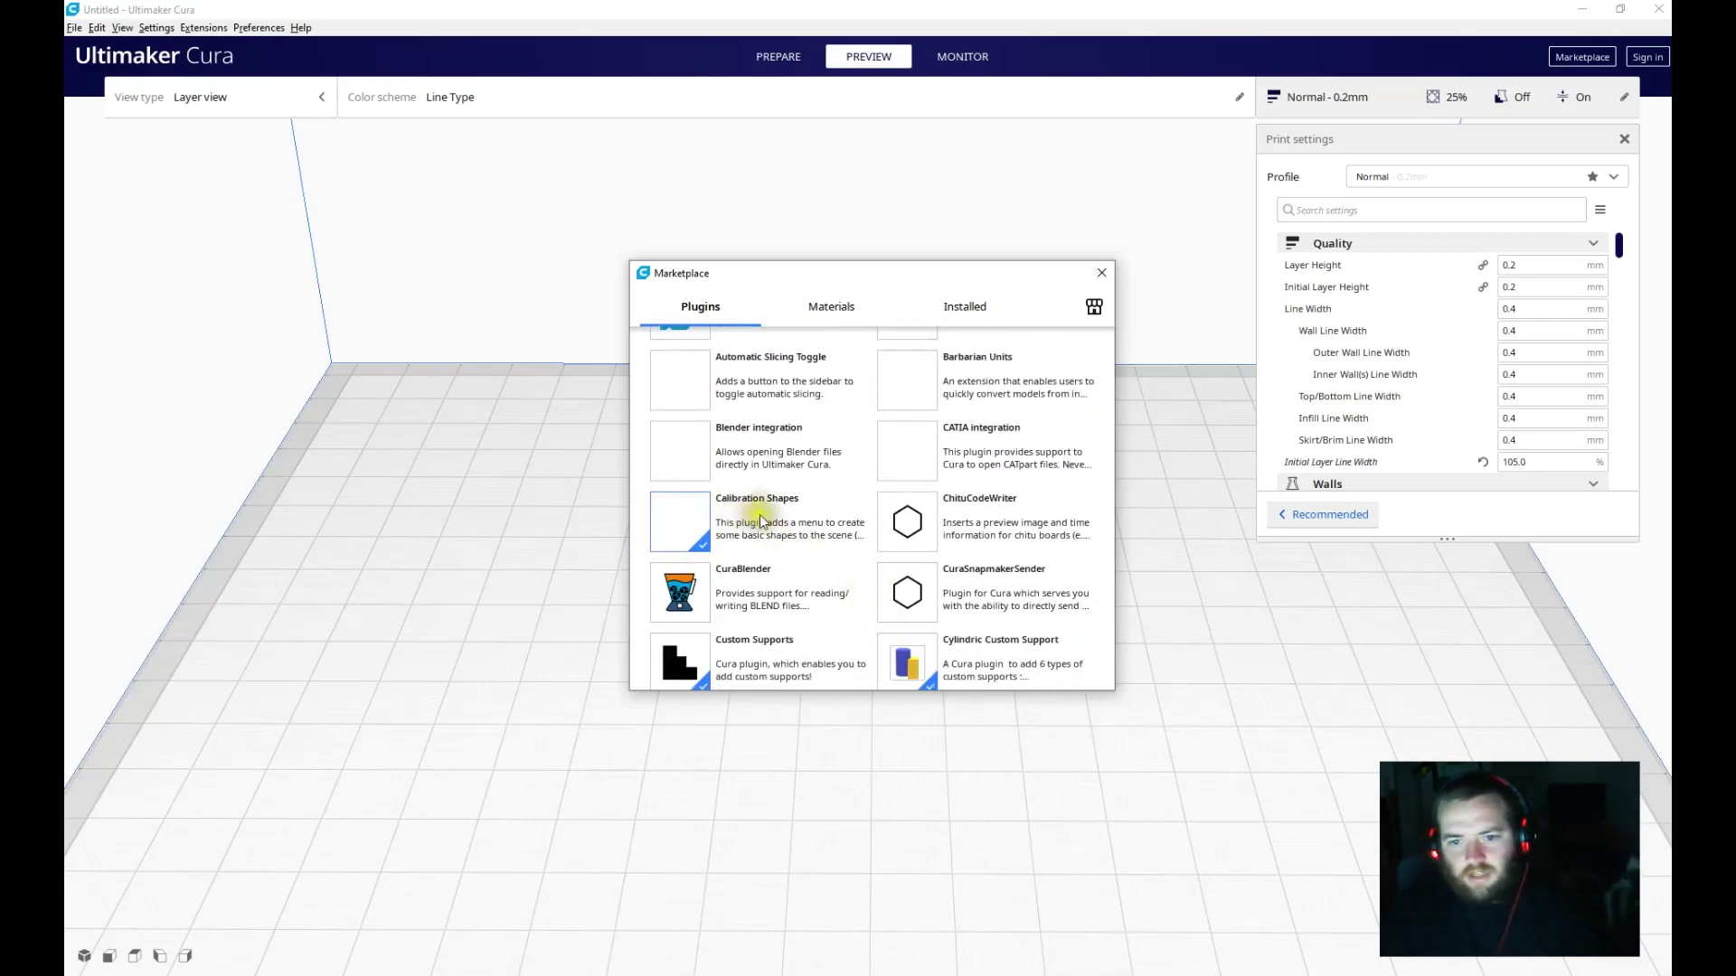
{"action": "left_click", "coordinate": [695, 529]}
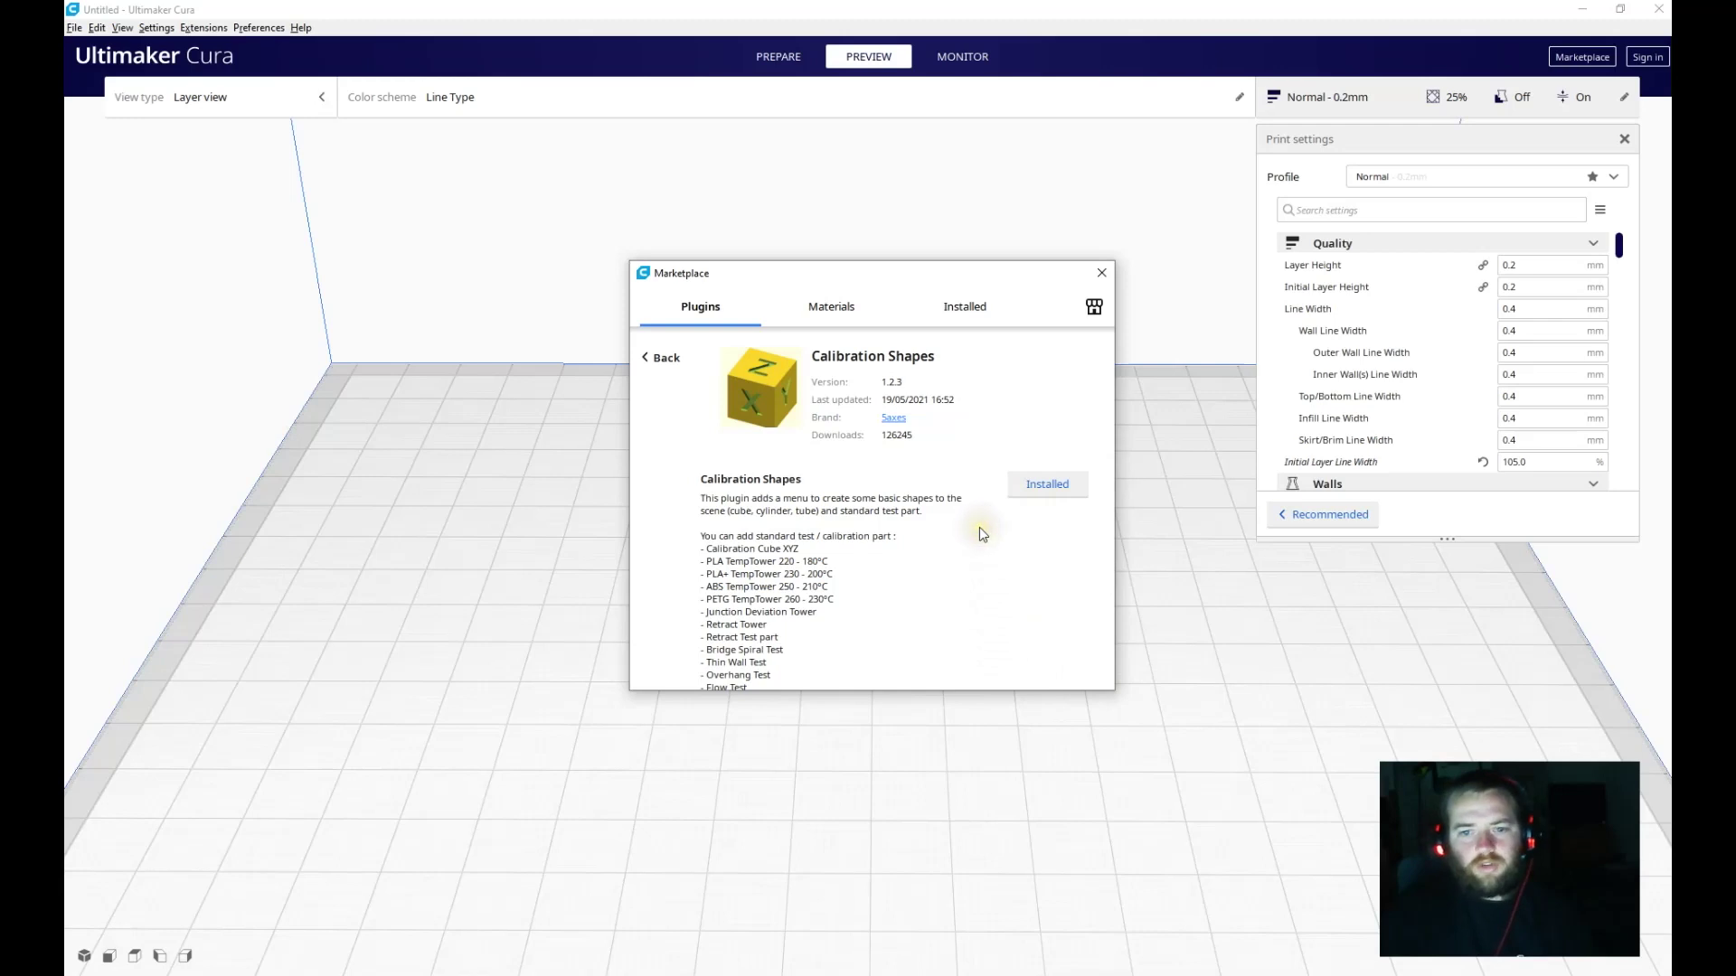
{"action": "left_click", "coordinate": [1100, 274]}
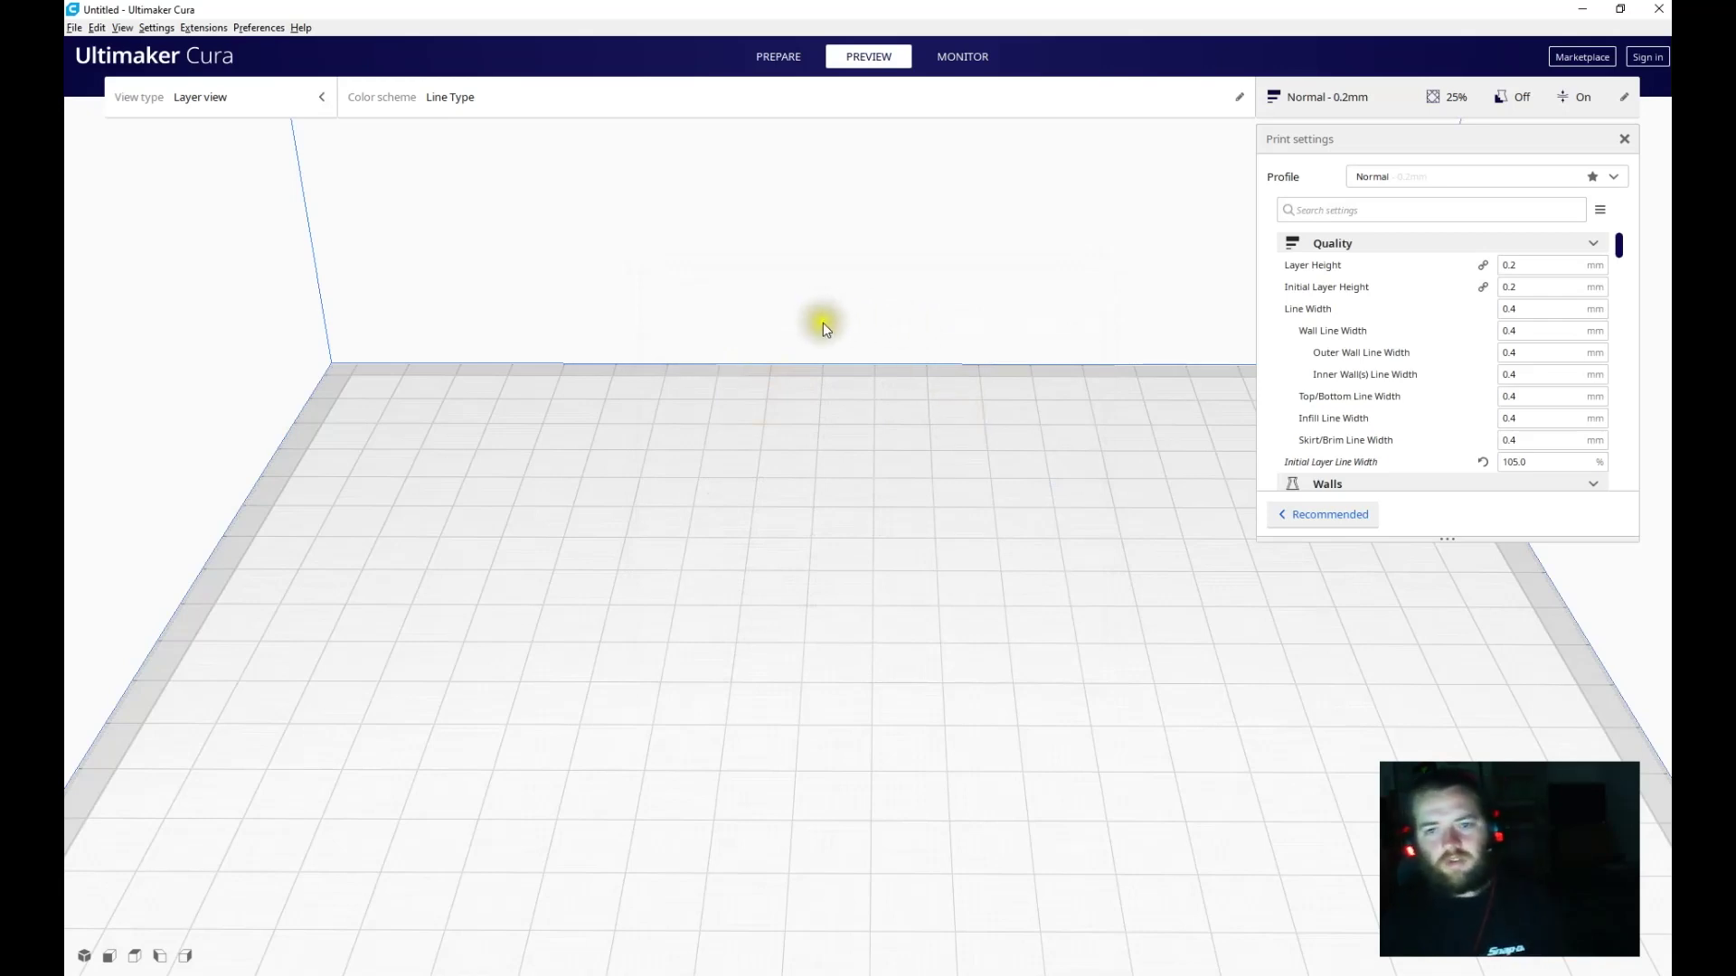
Zoom out on the build plate and show the Extensions > Part for calibration submenu.
{"action": "scroll", "coordinate": [927, 448], "scroll_direction": "down", "scroll_amount": 5}
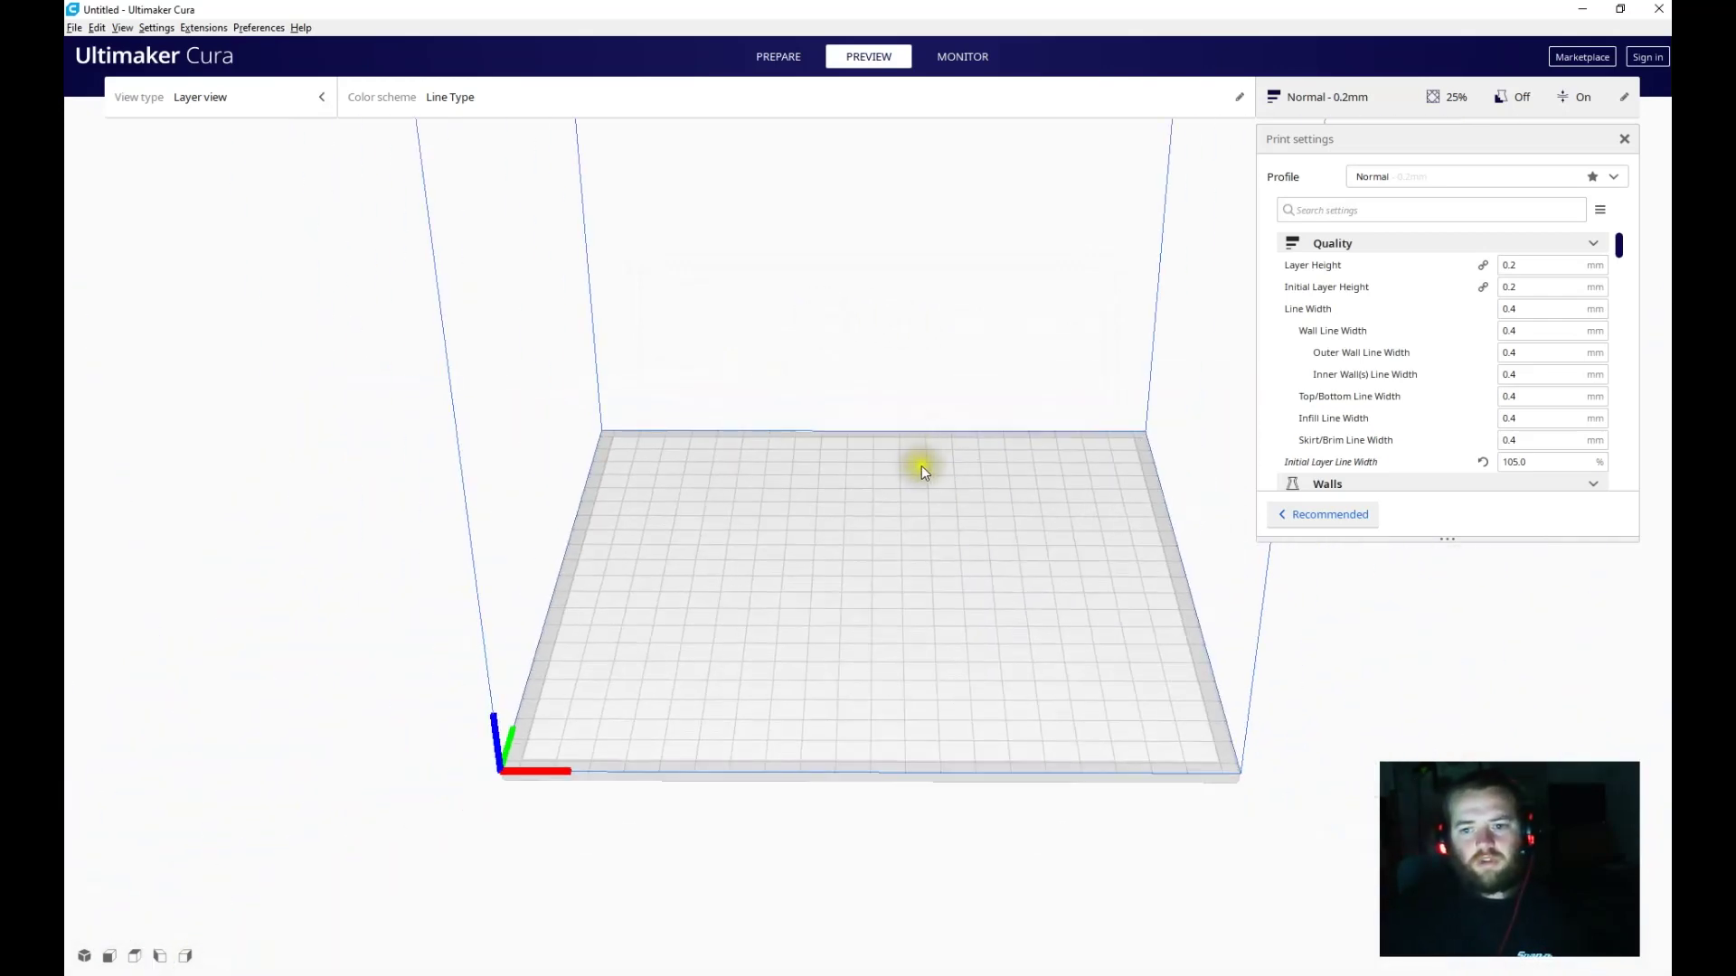
{"action": "left_click", "coordinate": [204, 28]}
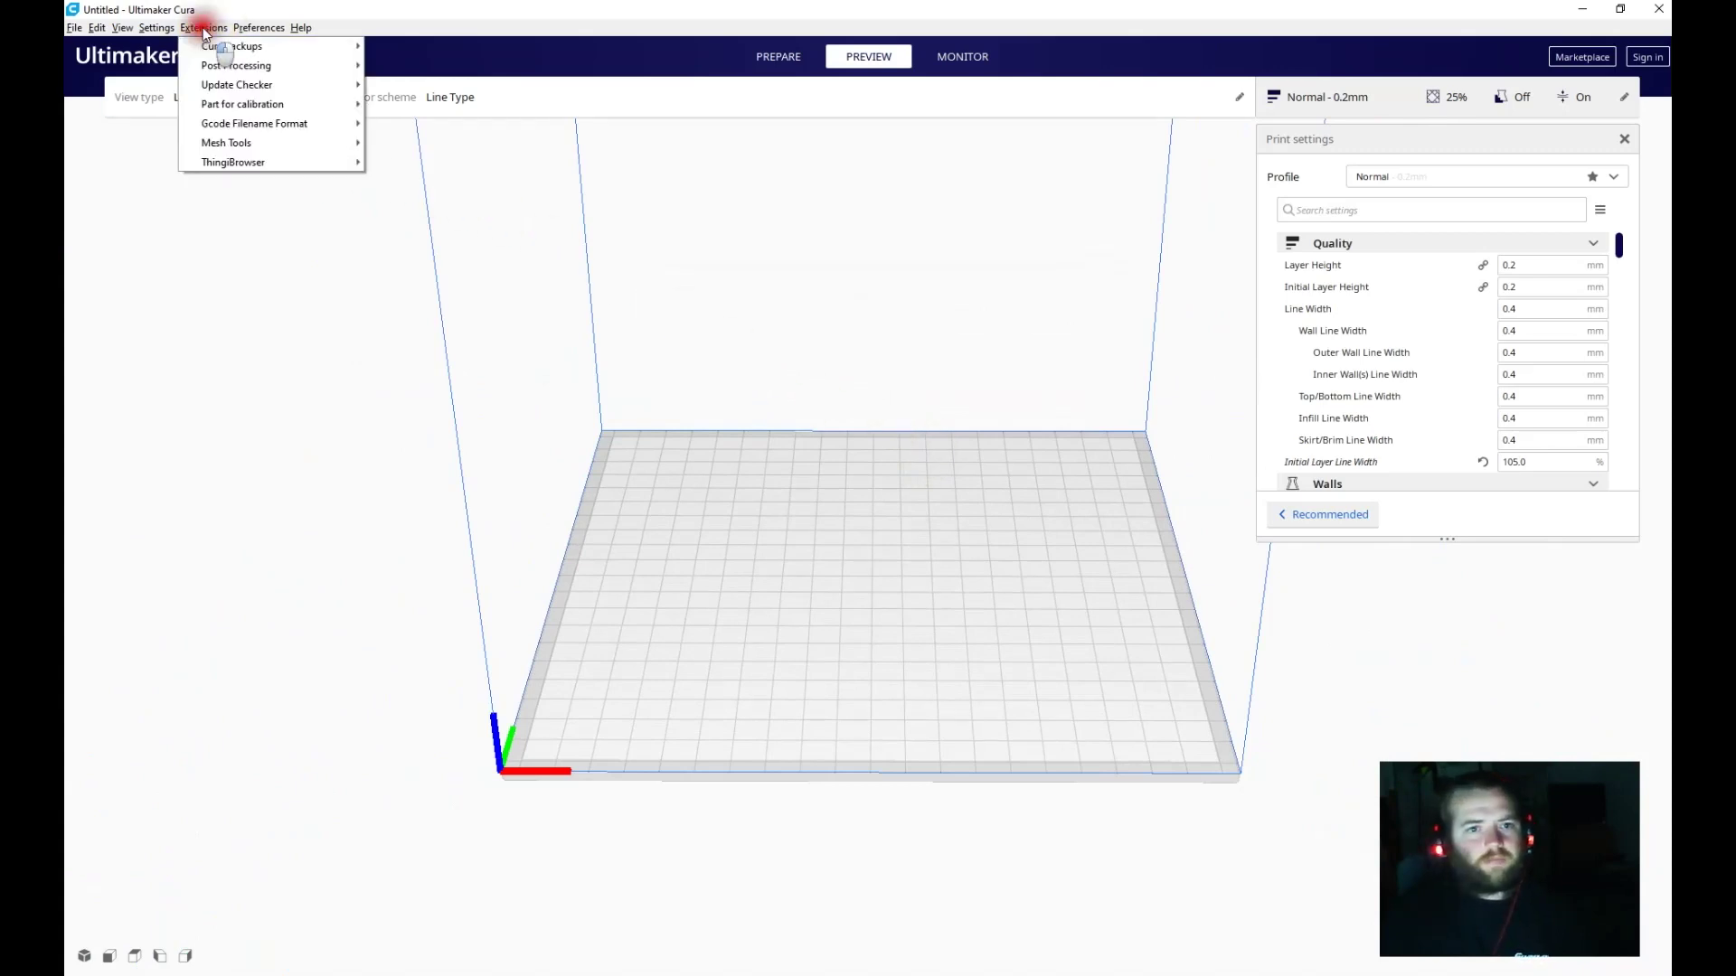
{"action": "left_click", "coordinate": [240, 70]}
{"action": "mouse_move", "coordinate": [243, 105]}
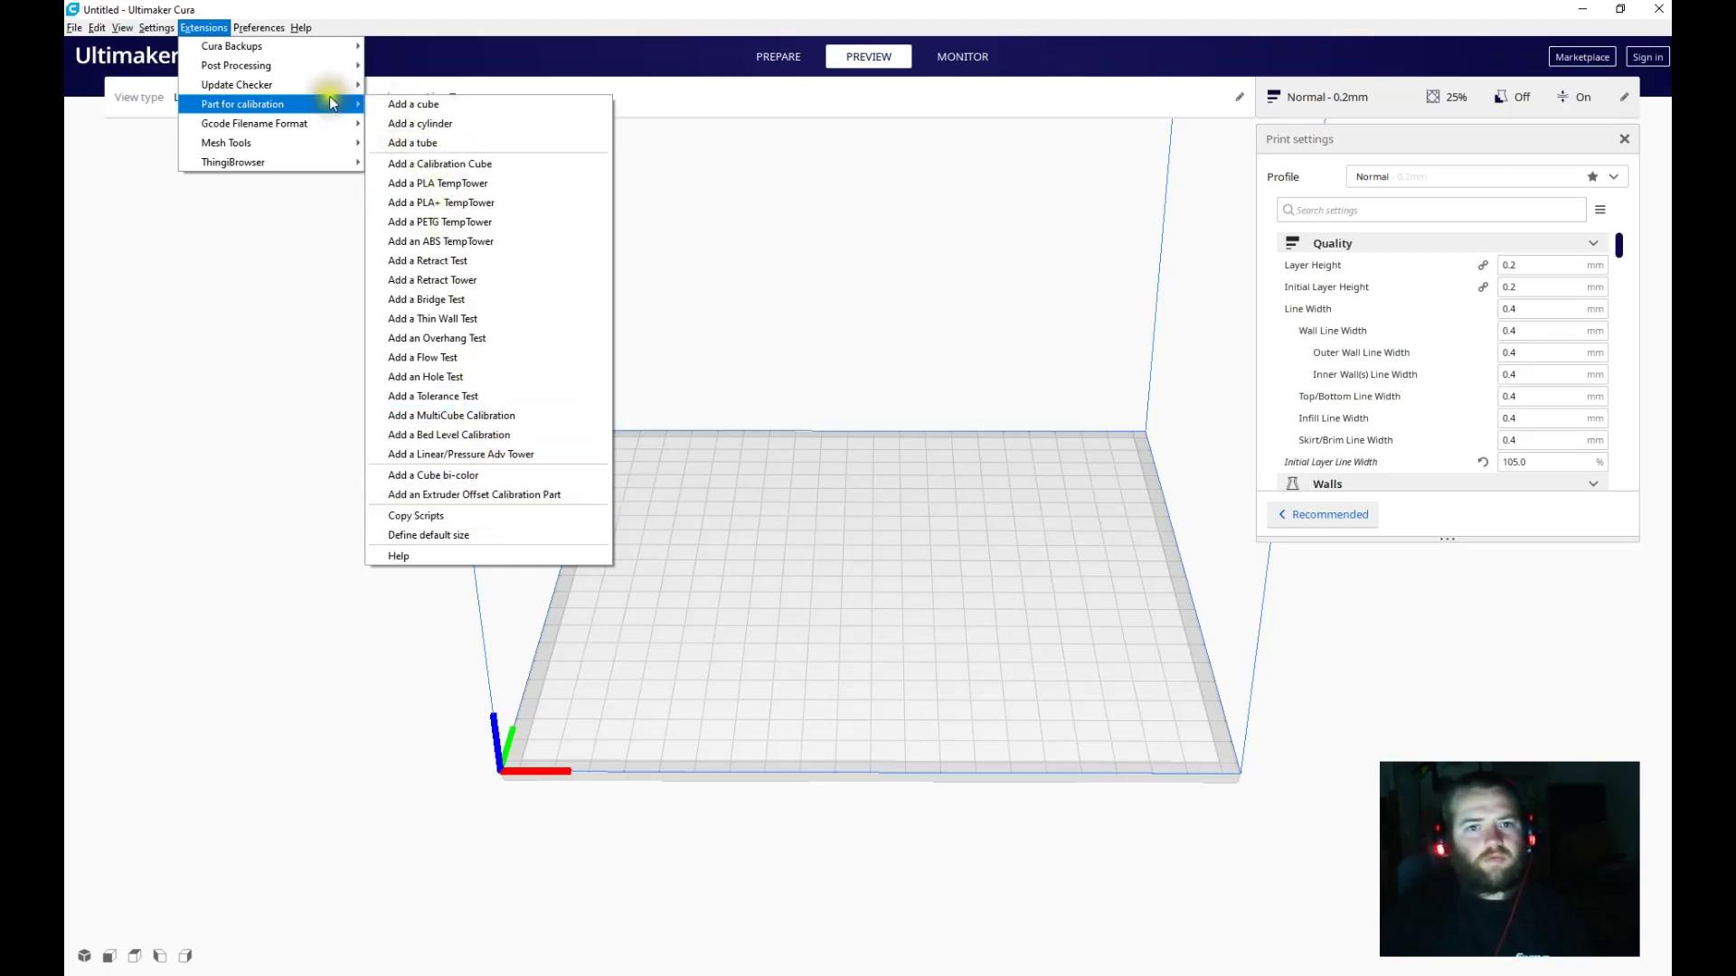
{"action": "mouse_move", "coordinate": [331, 66]}
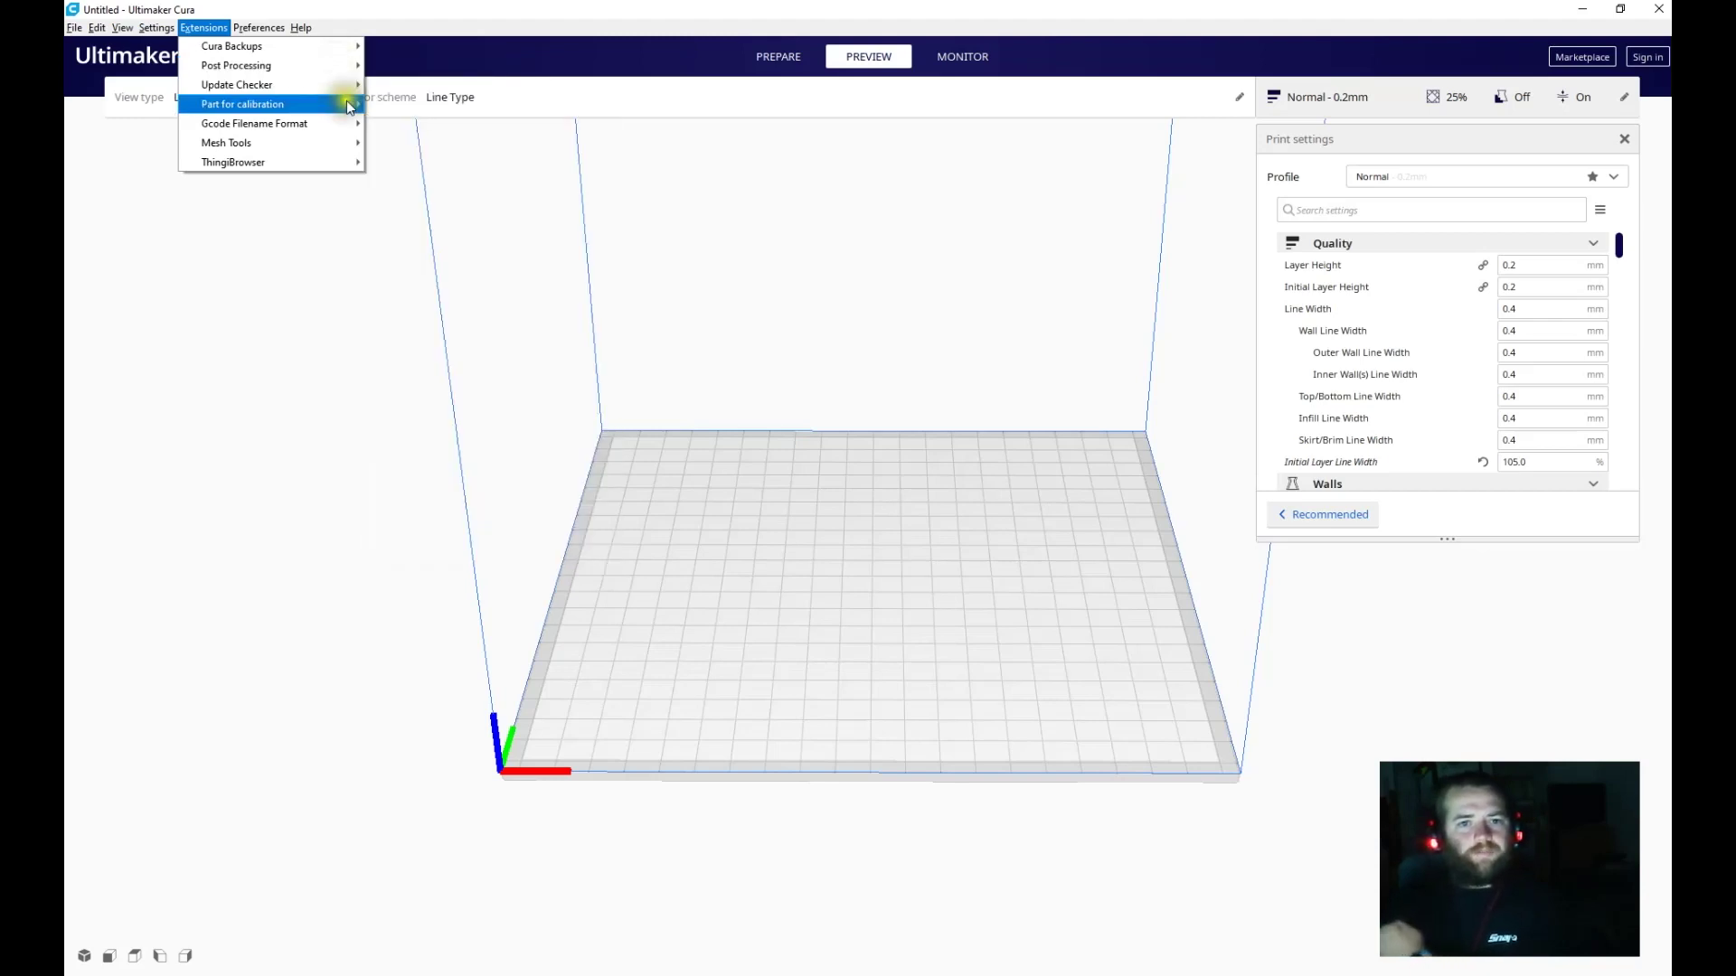
{"action": "mouse_move", "coordinate": [342, 104]}
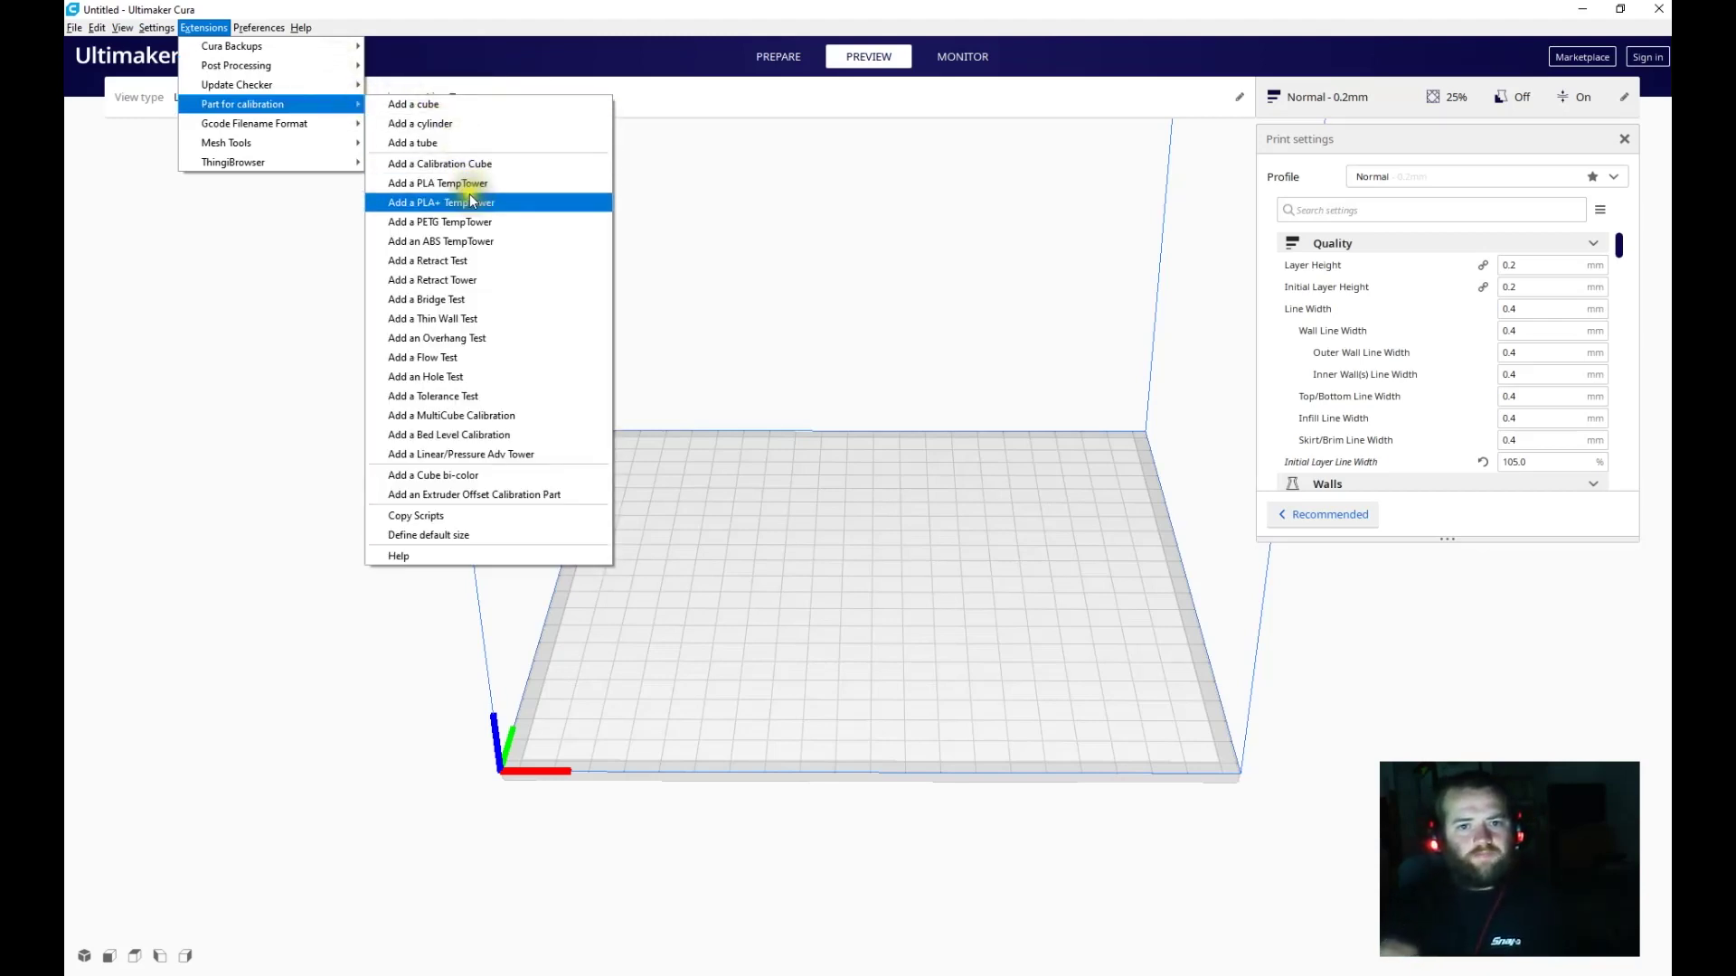
Add a PLA TempTower to the build plate, slice it, and zoom in on the sliced layers.
{"action": "left_click", "coordinate": [496, 184]}
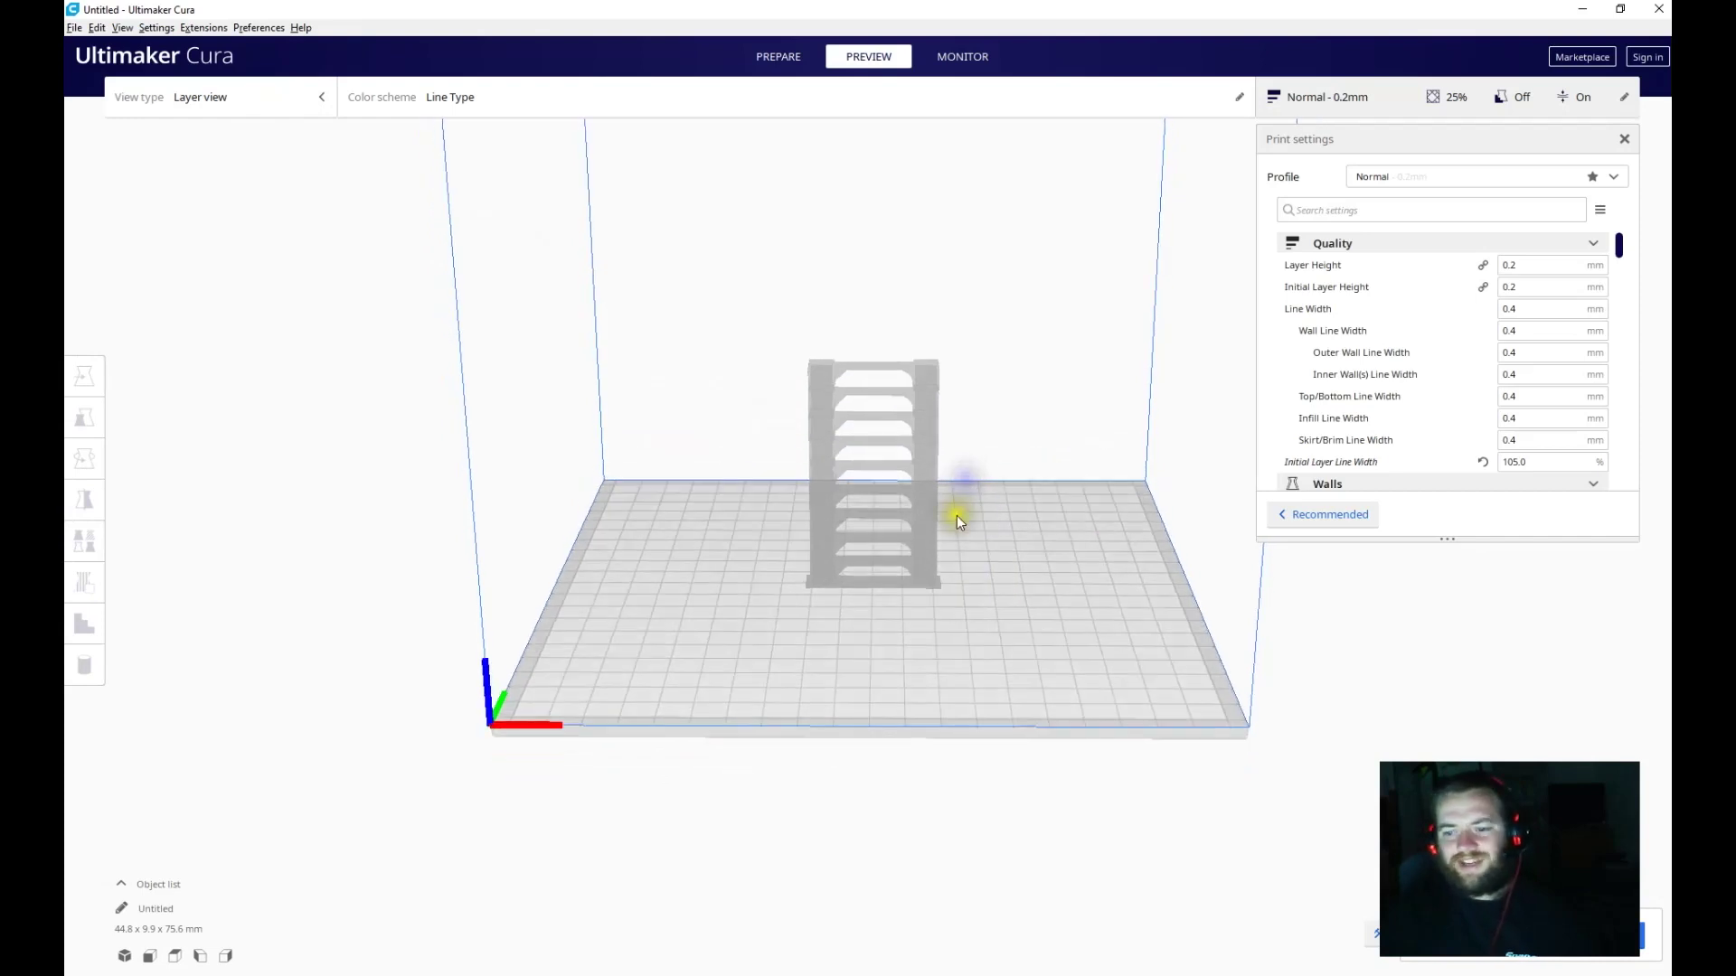
{"action": "scroll", "coordinate": [1002, 571], "scroll_direction": "up", "scroll_amount": 3}
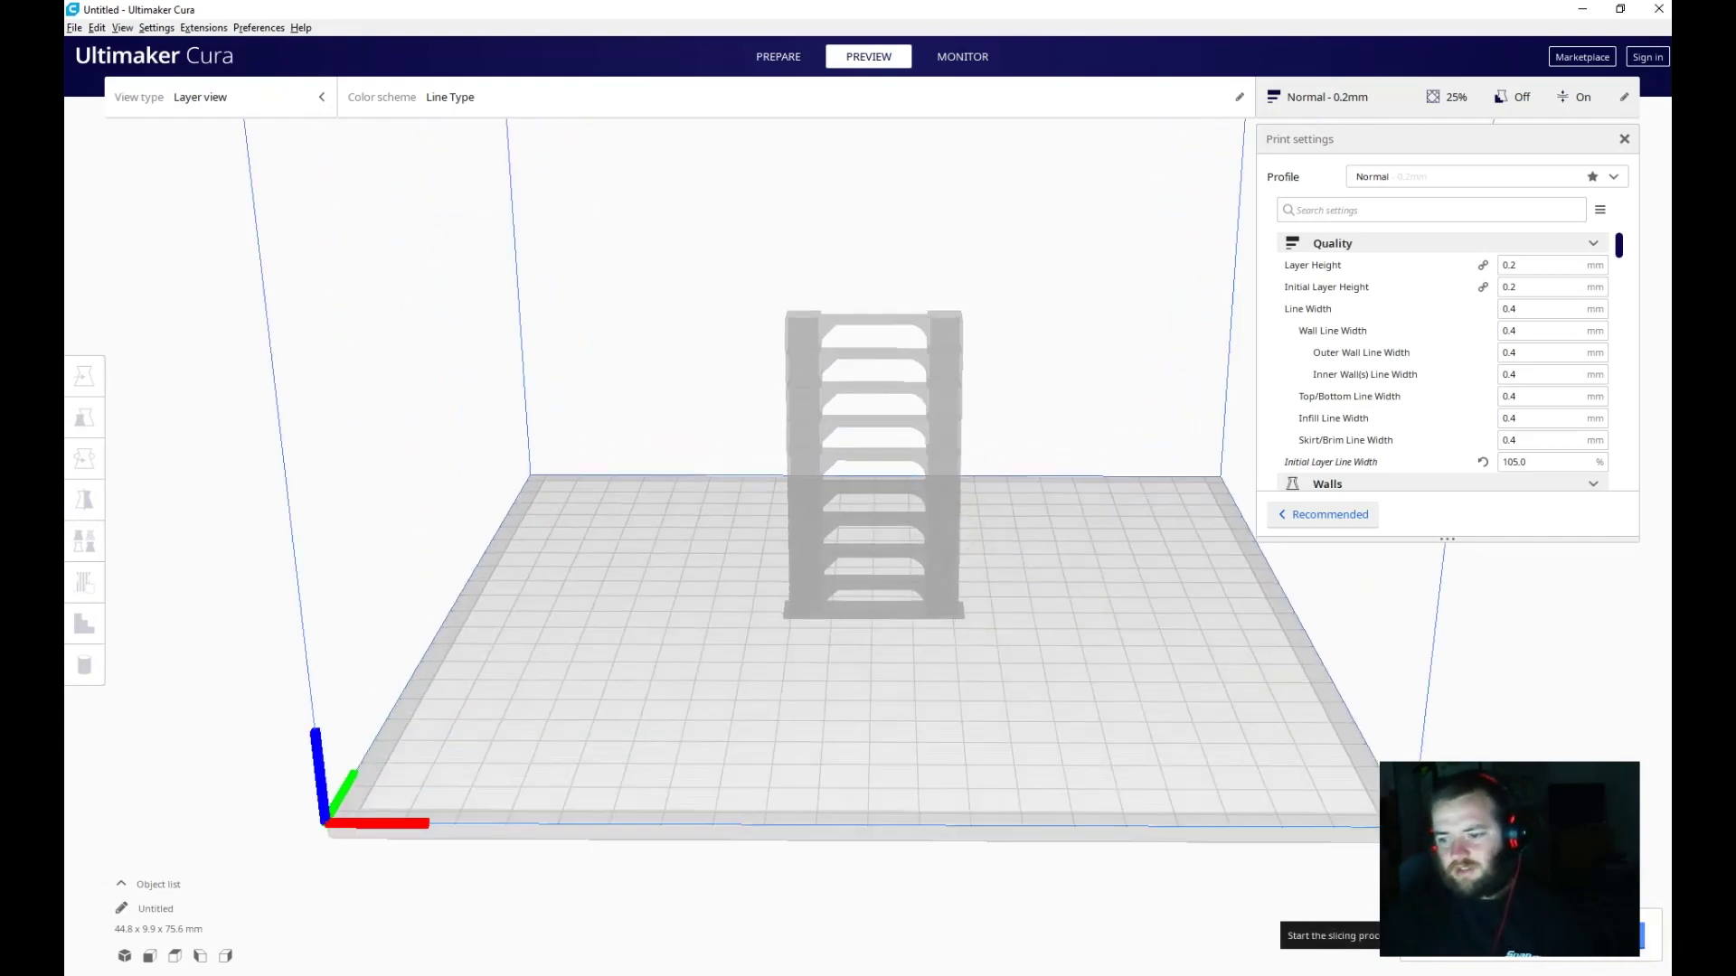
{"action": "left_click", "coordinate": [1537, 935]}
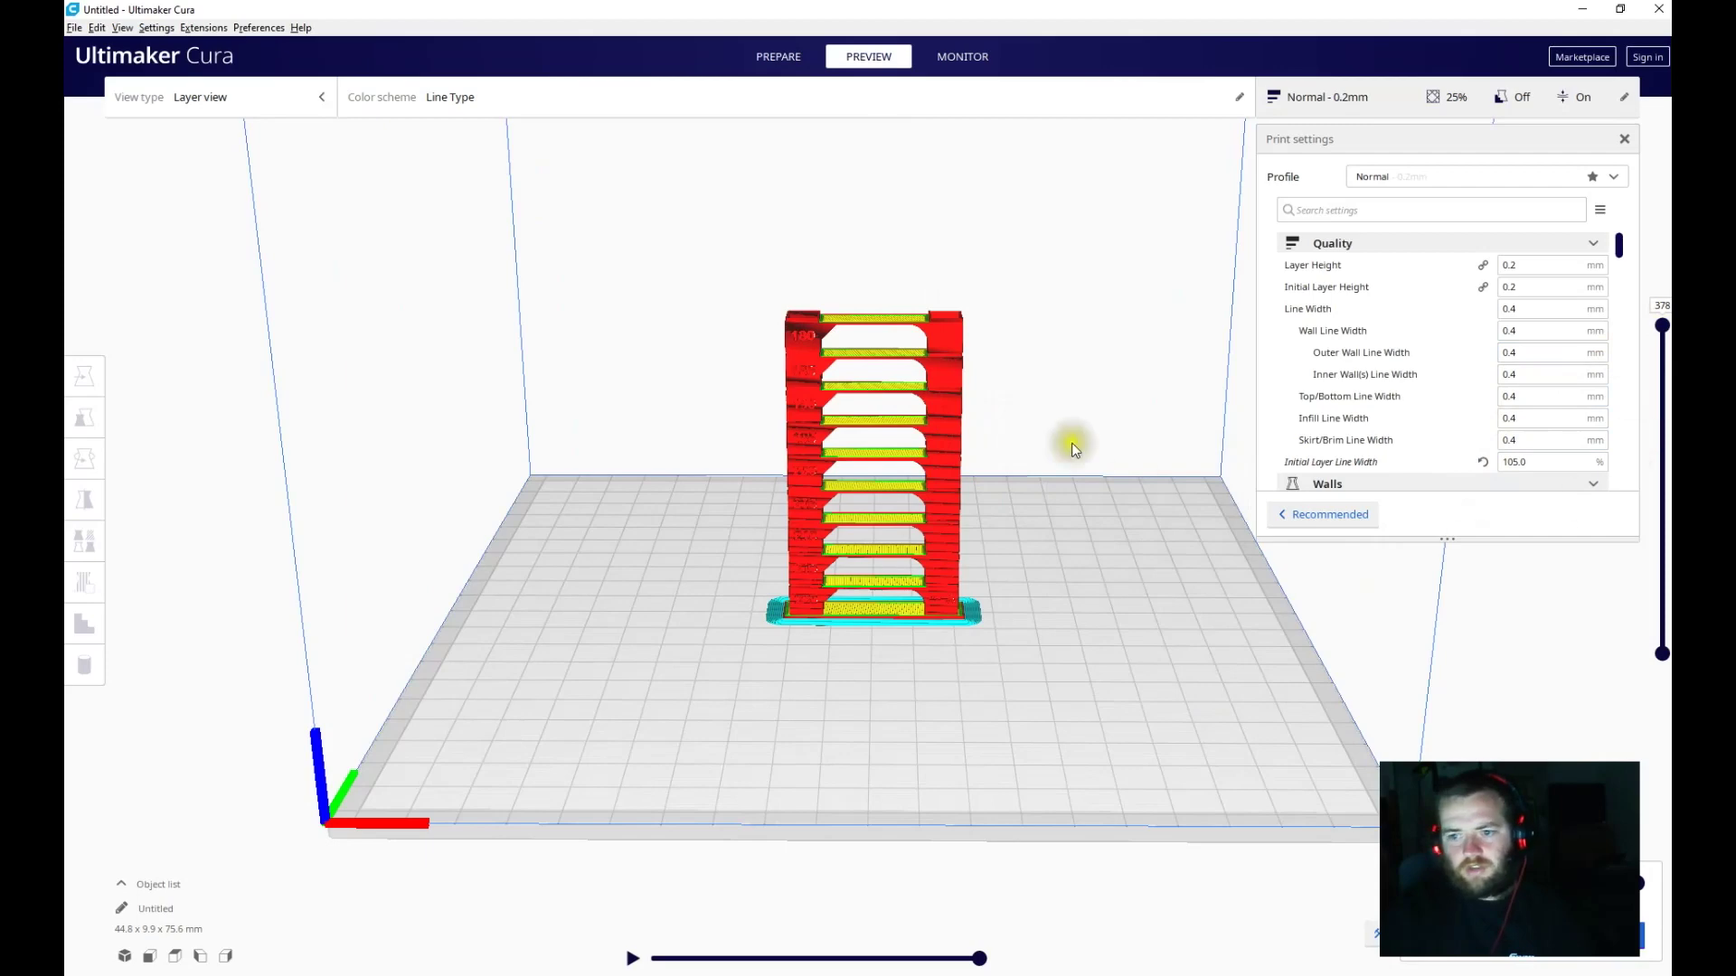
{"action": "right_click", "coordinate": [1009, 447]}
{"action": "scroll", "coordinate": [1009, 447], "scroll_direction": "up", "scroll_amount": 5}
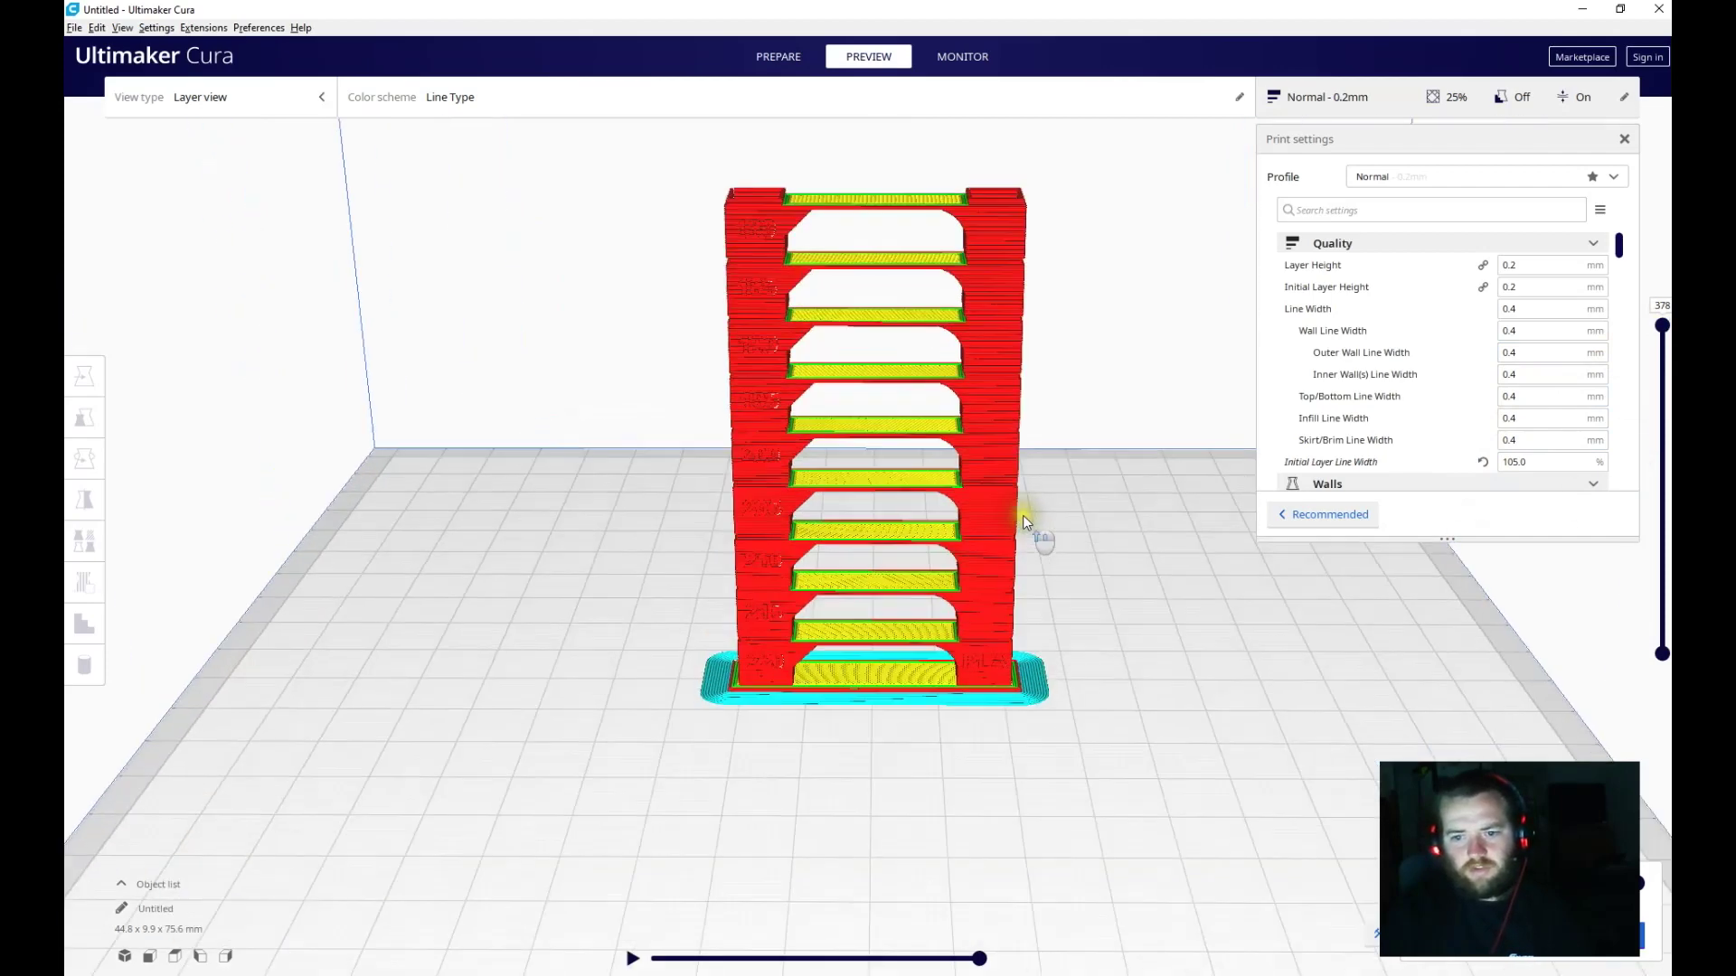
{"action": "scroll", "coordinate": [1113, 528], "scroll_direction": "up", "scroll_amount": 2}
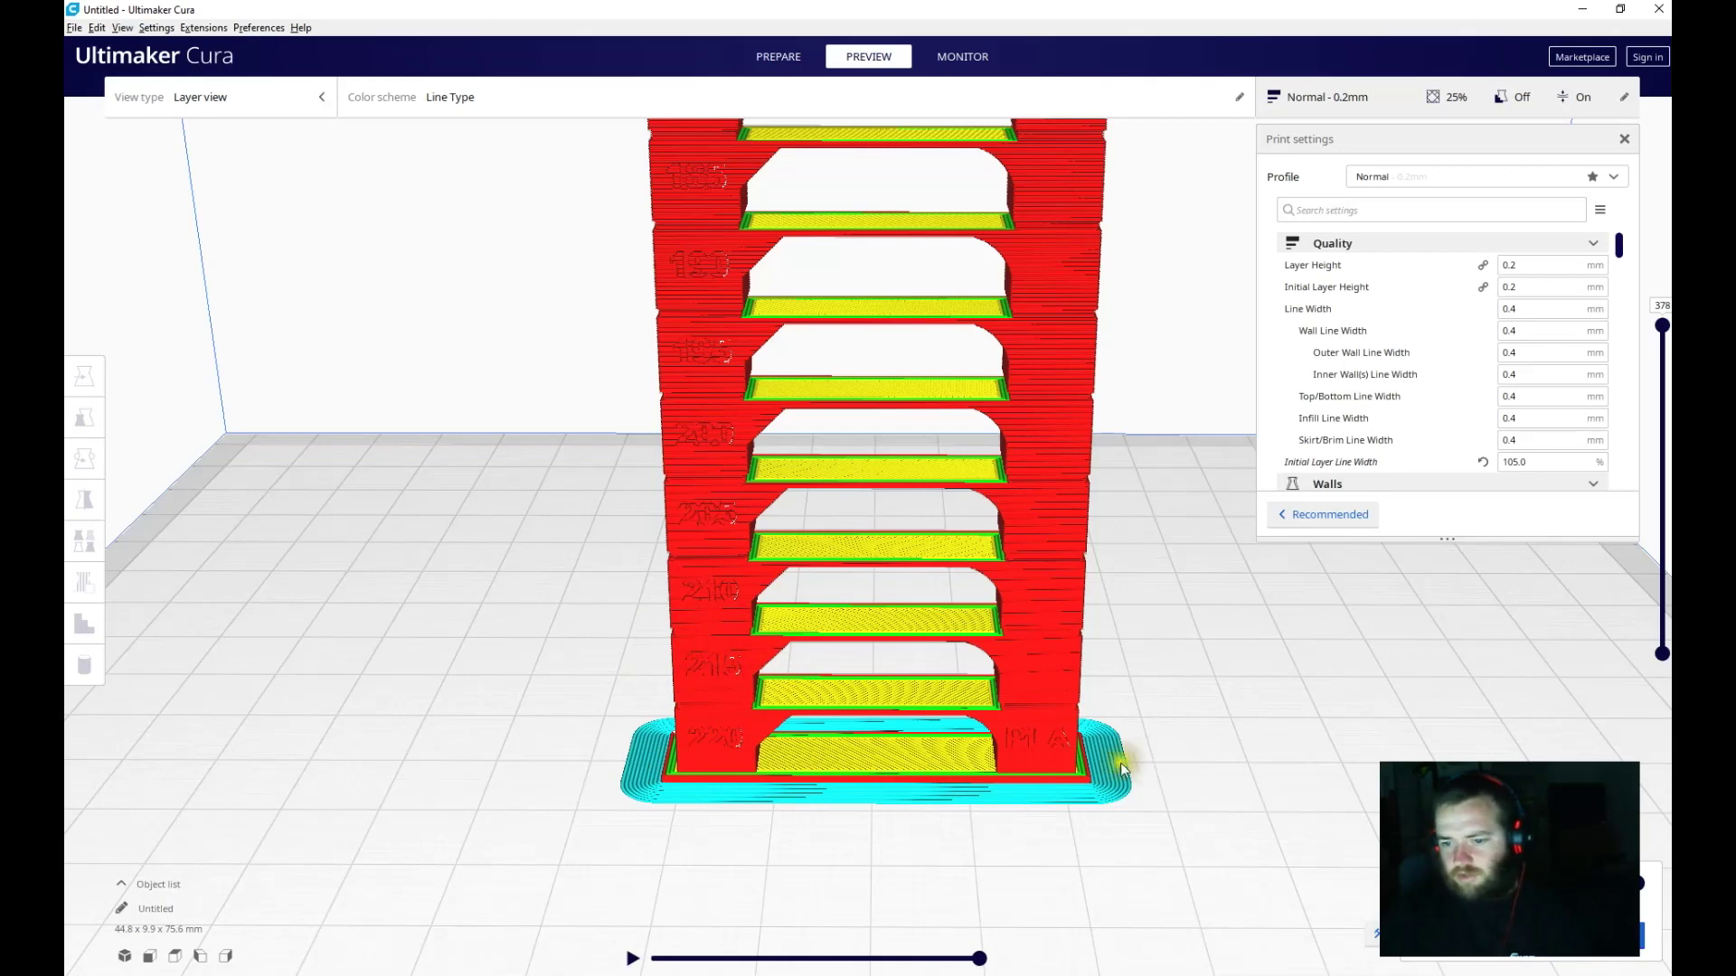
Limit the layer preview to the tower's bottom 84 layers.
{"action": "left_click_drag", "start_coordinate": [1662, 326], "coordinate": [1657, 642]}
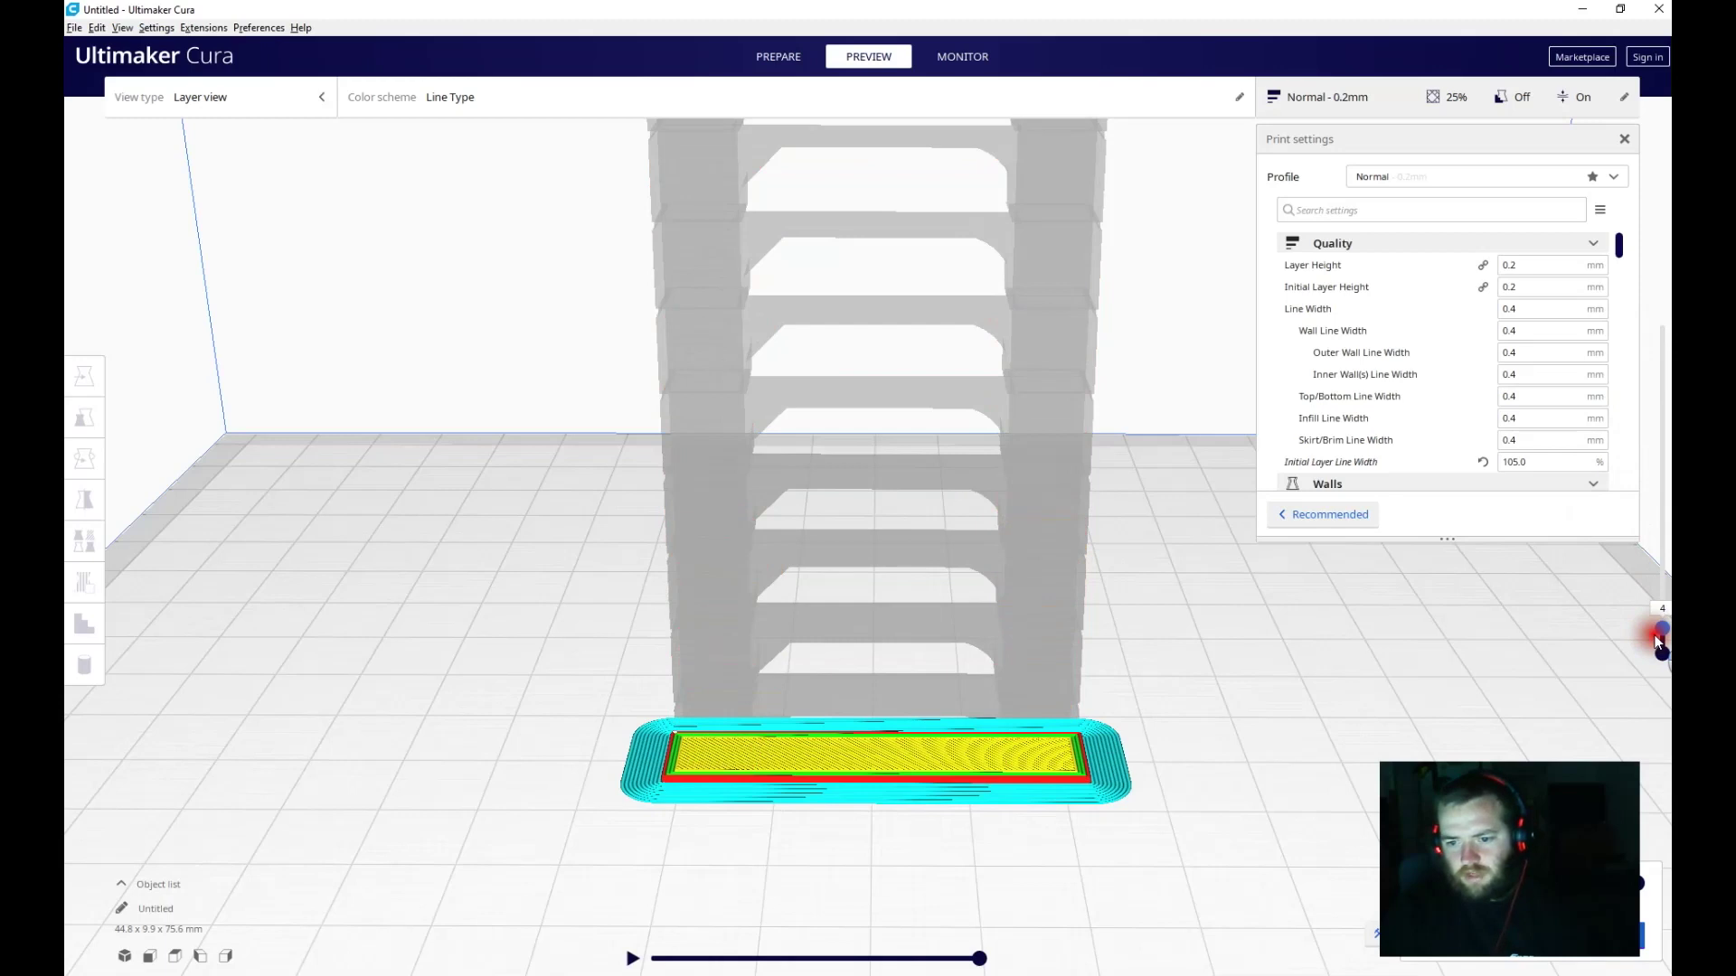
{"action": "left_click_drag", "start_coordinate": [1657, 642], "coordinate": [1658, 577]}
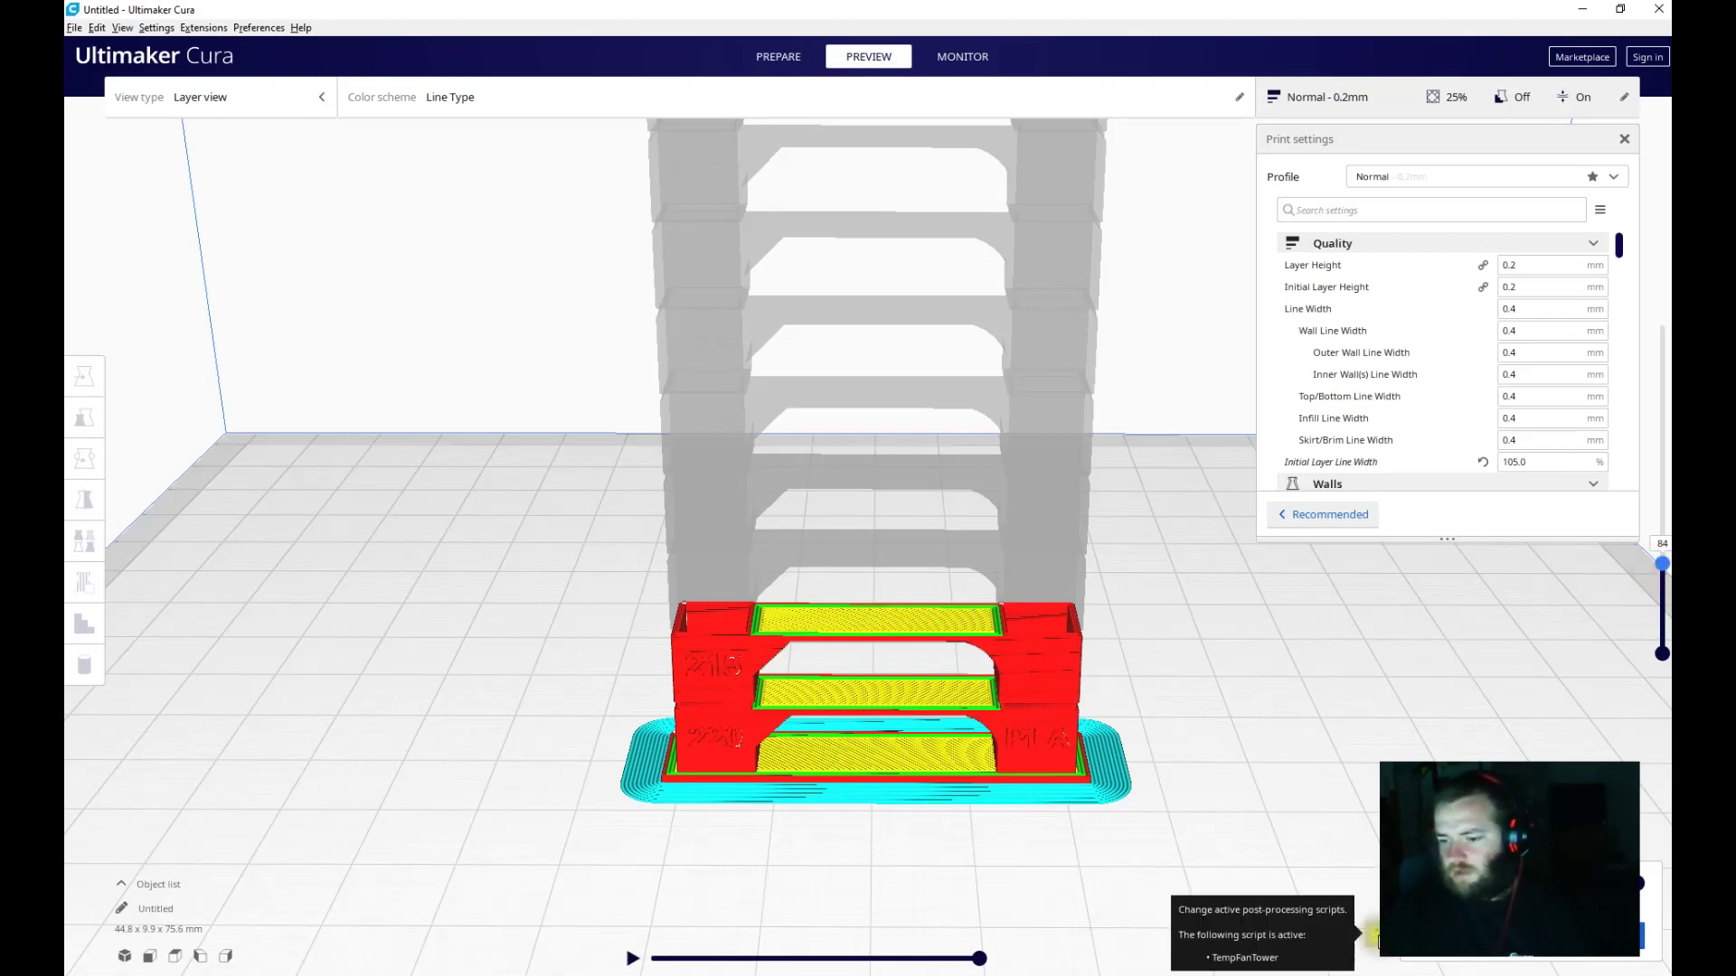
Remove the existing TempFanTower post-processing script.
{"action": "left_click", "coordinate": [1373, 934]}
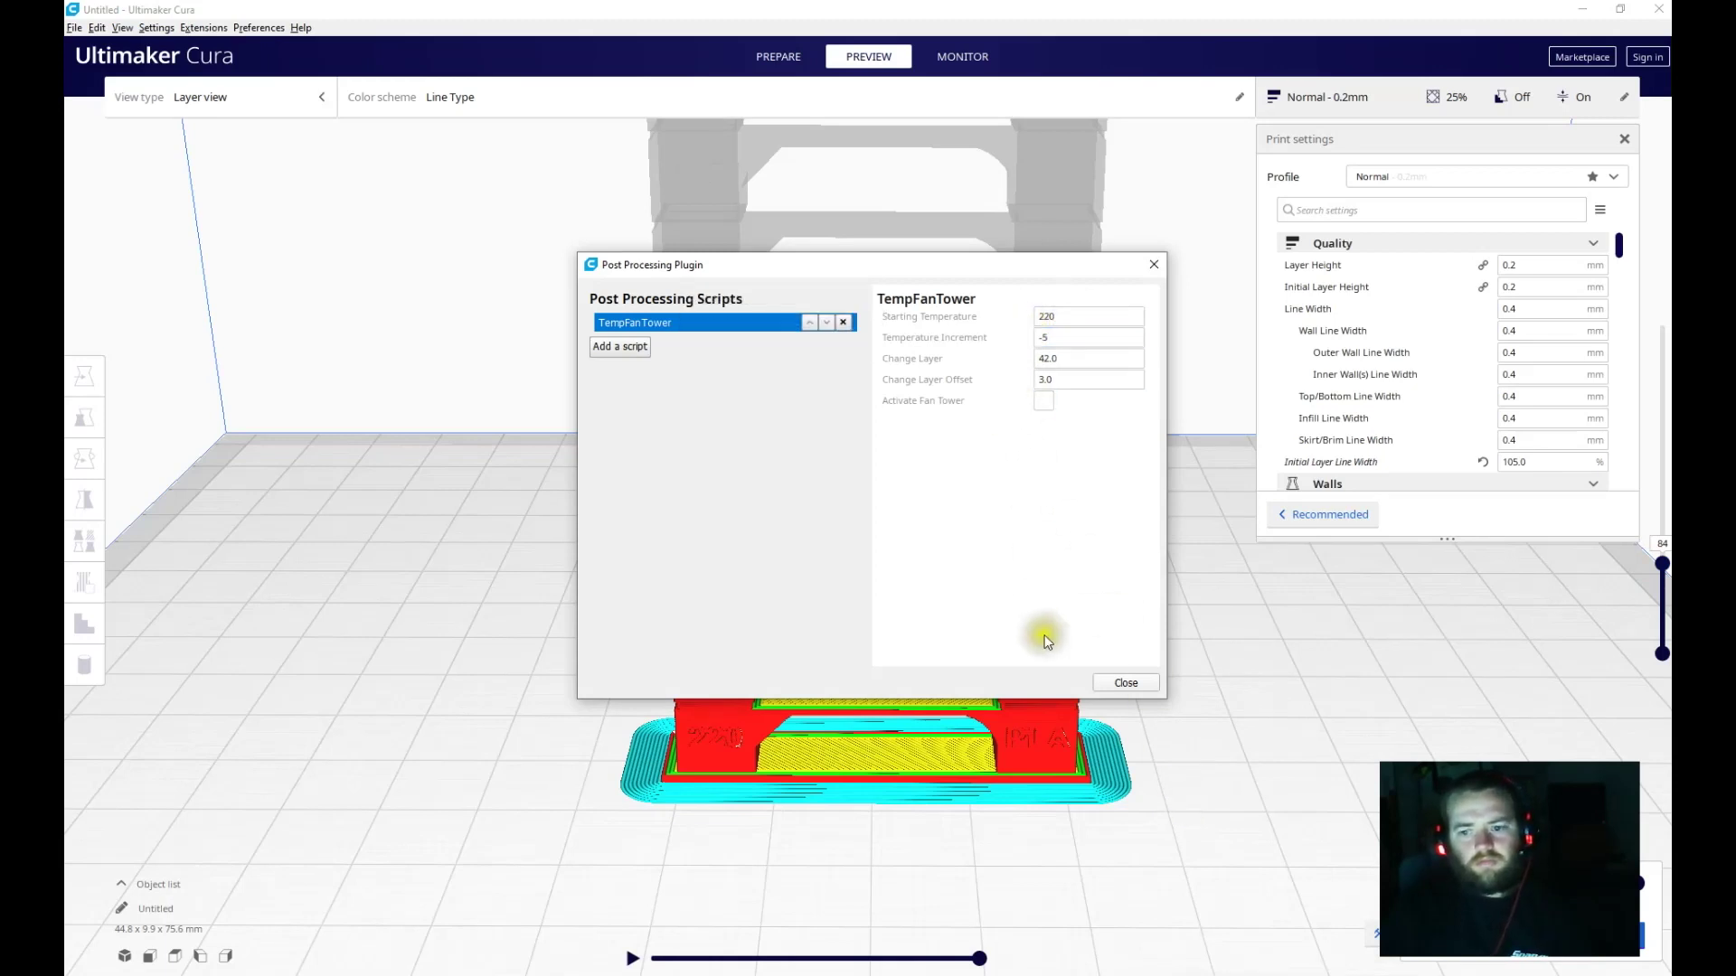
{"action": "left_click", "coordinate": [843, 323]}
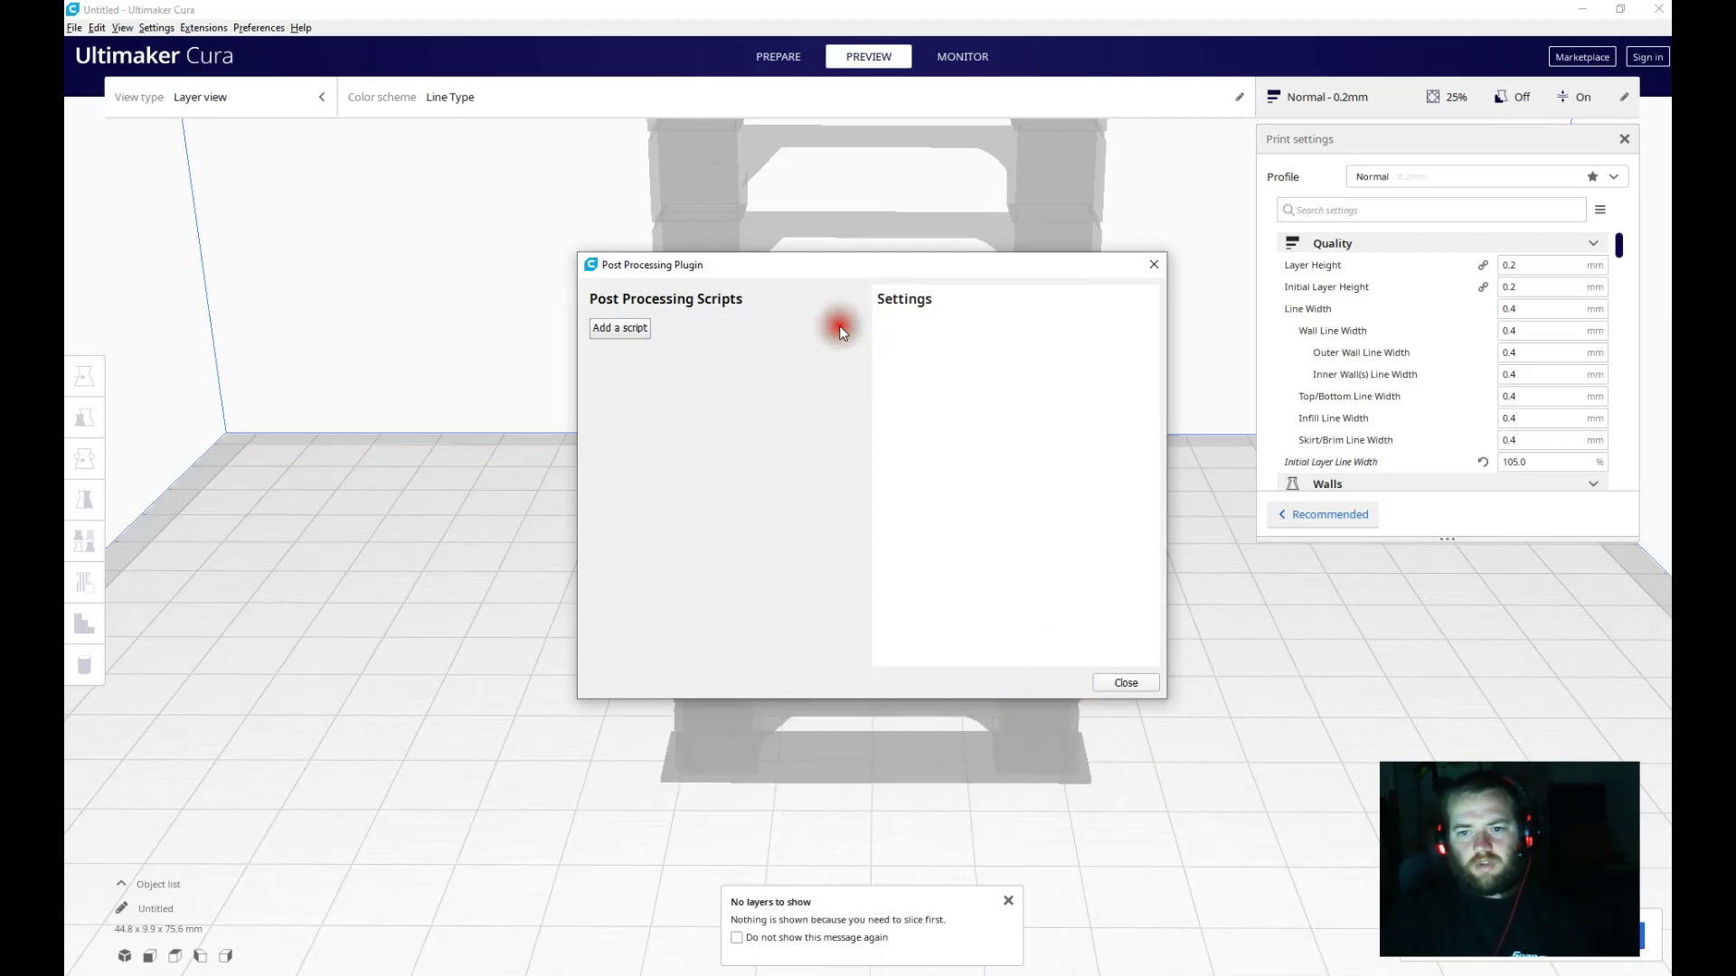
{"action": "left_click", "coordinate": [1153, 266]}
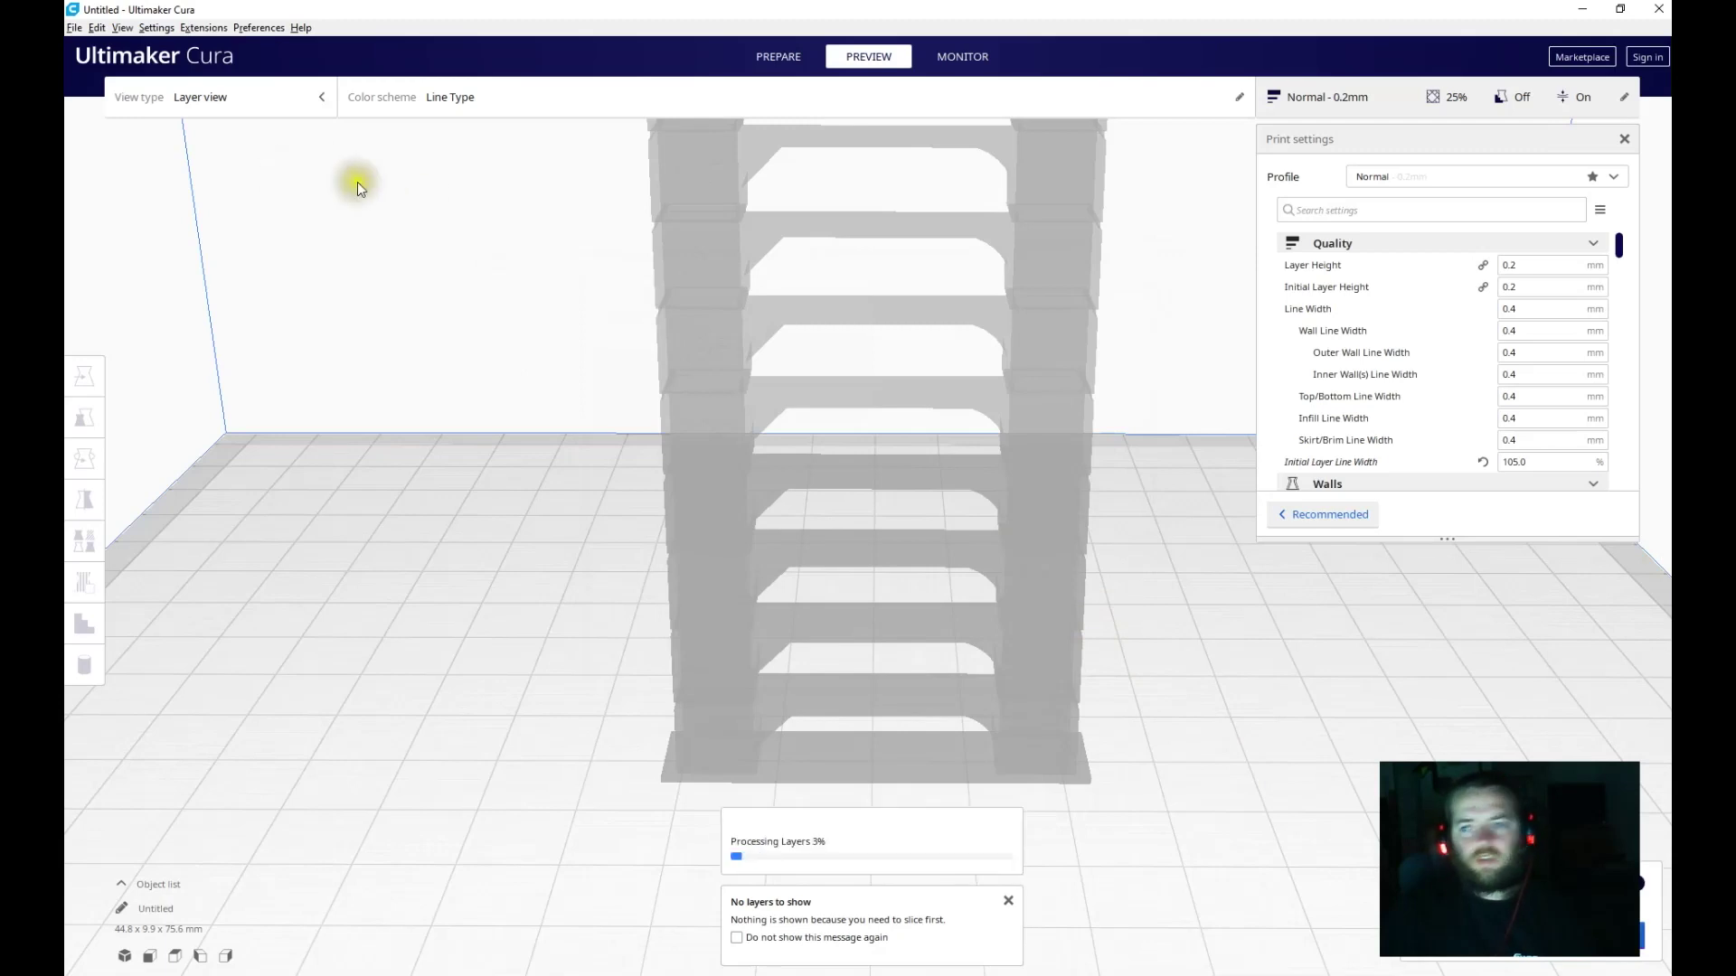
Add a new TempFanTower script in the Modify G-Code post-processing window.
{"action": "left_click", "coordinate": [207, 28]}
{"action": "mouse_move", "coordinate": [281, 69]}
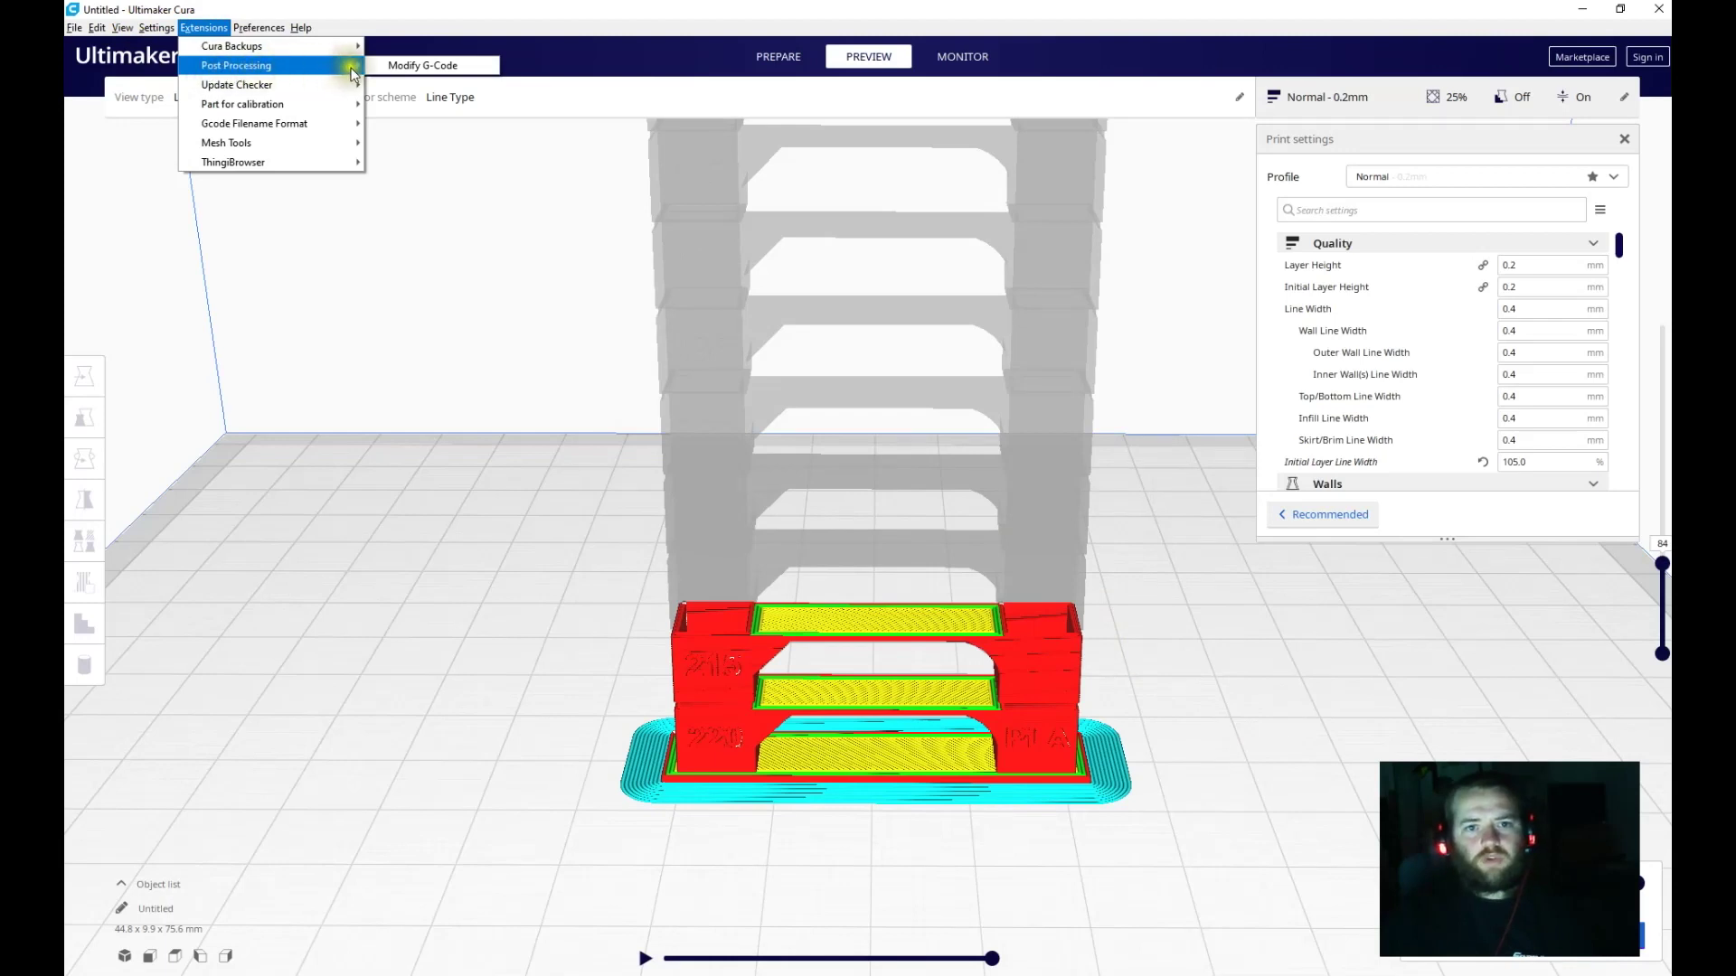
{"action": "left_click", "coordinate": [422, 65]}
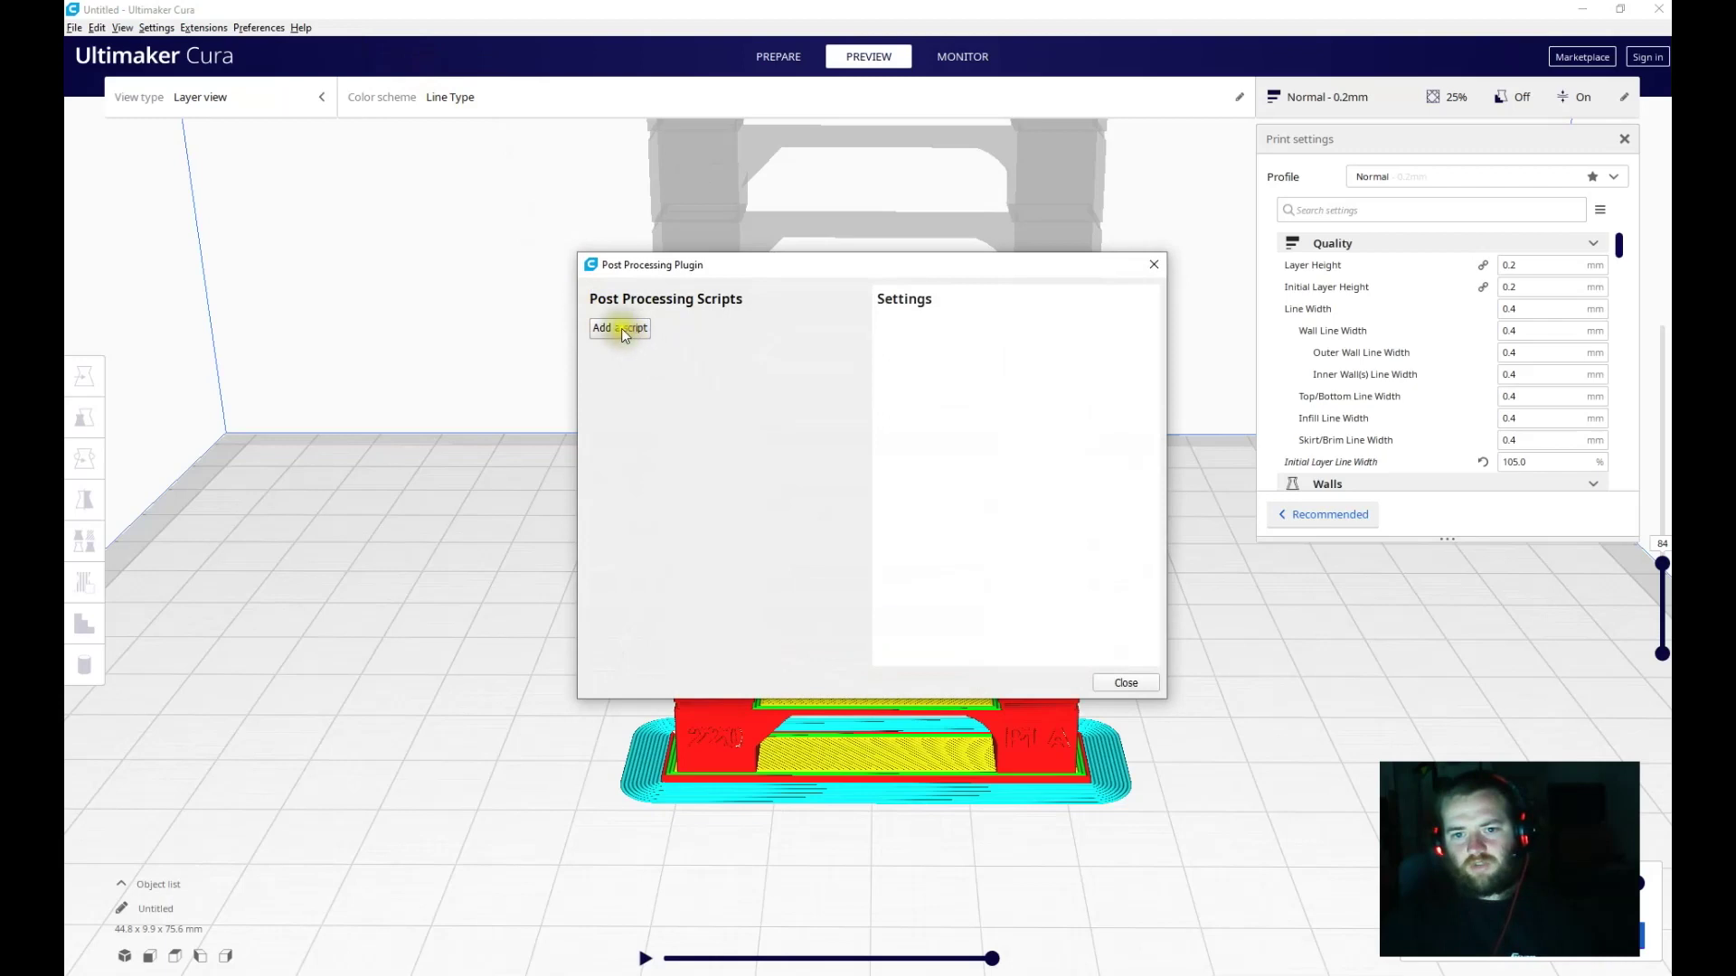
{"action": "left_click", "coordinate": [622, 328]}
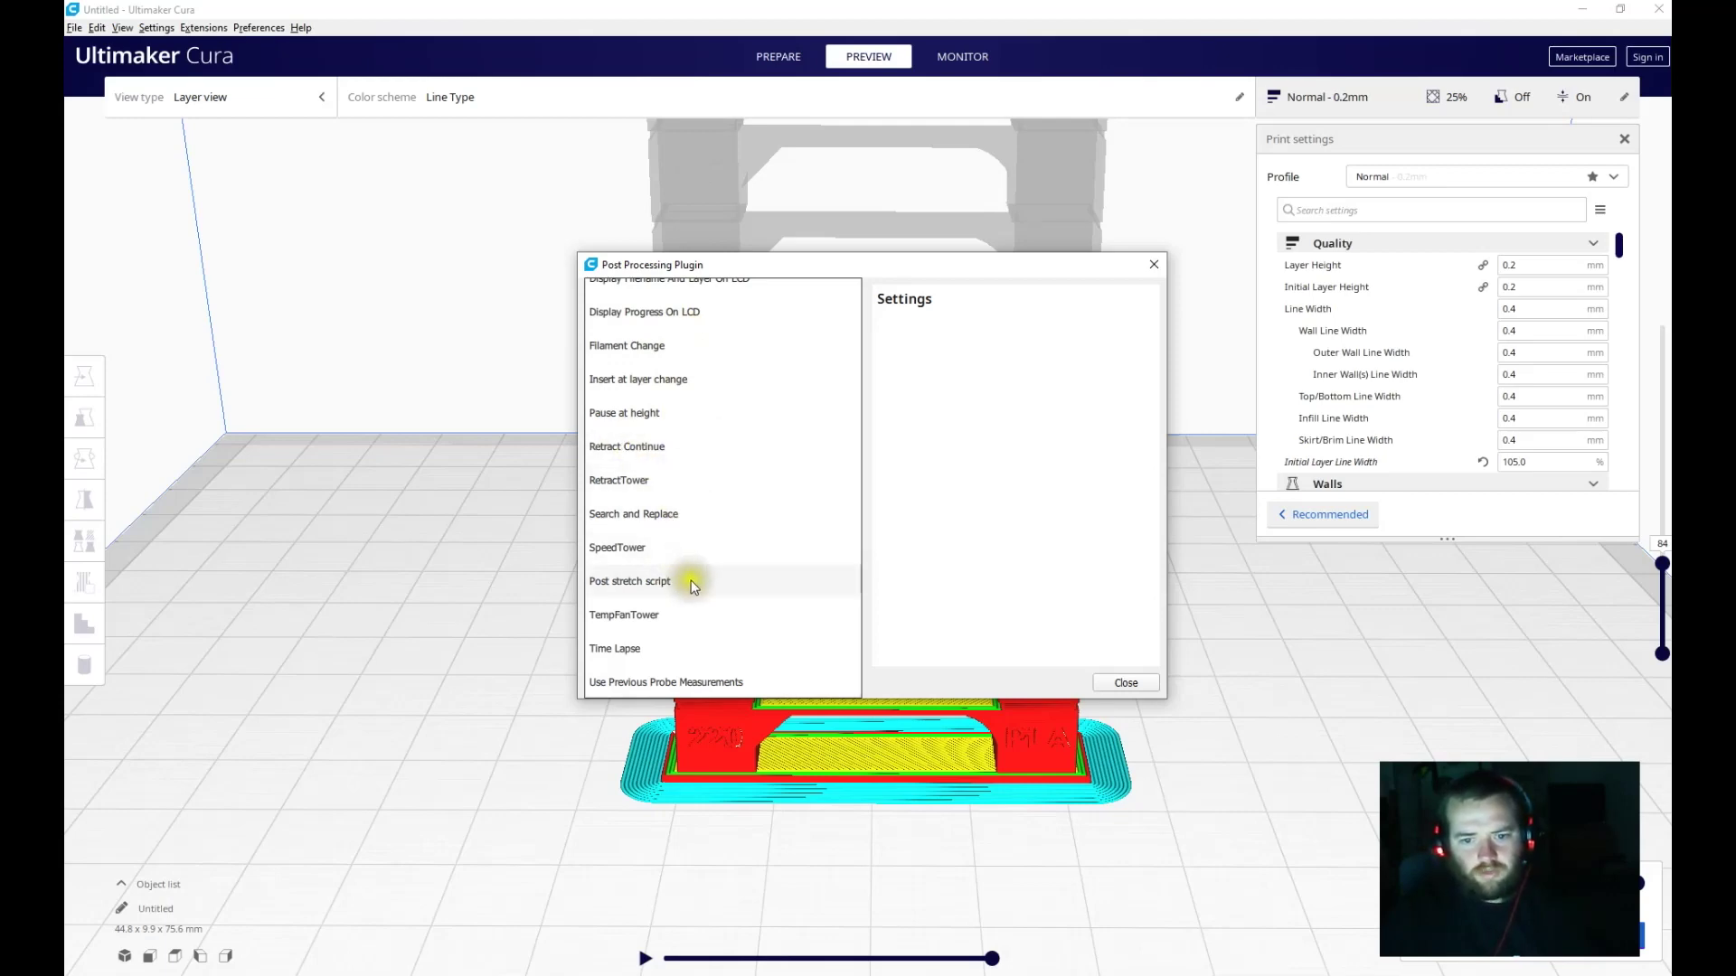
{"action": "scroll", "coordinate": [710, 597], "scroll_direction": "down", "scroll_amount": 2}
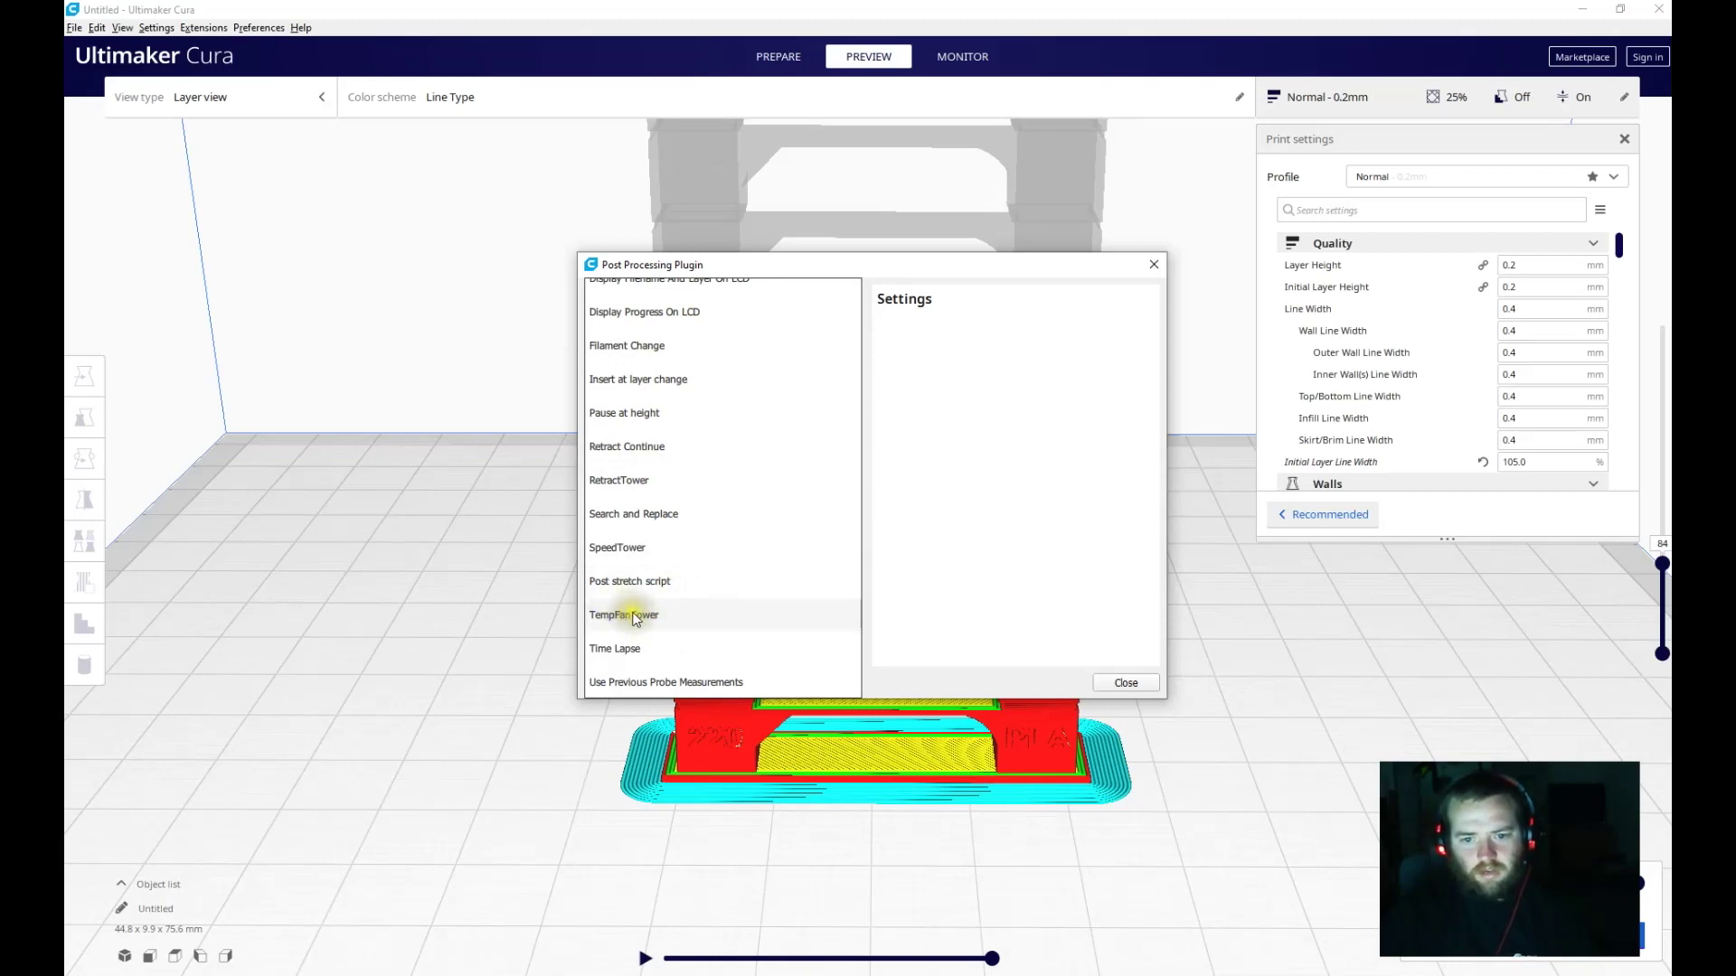
{"action": "left_click", "coordinate": [713, 618]}
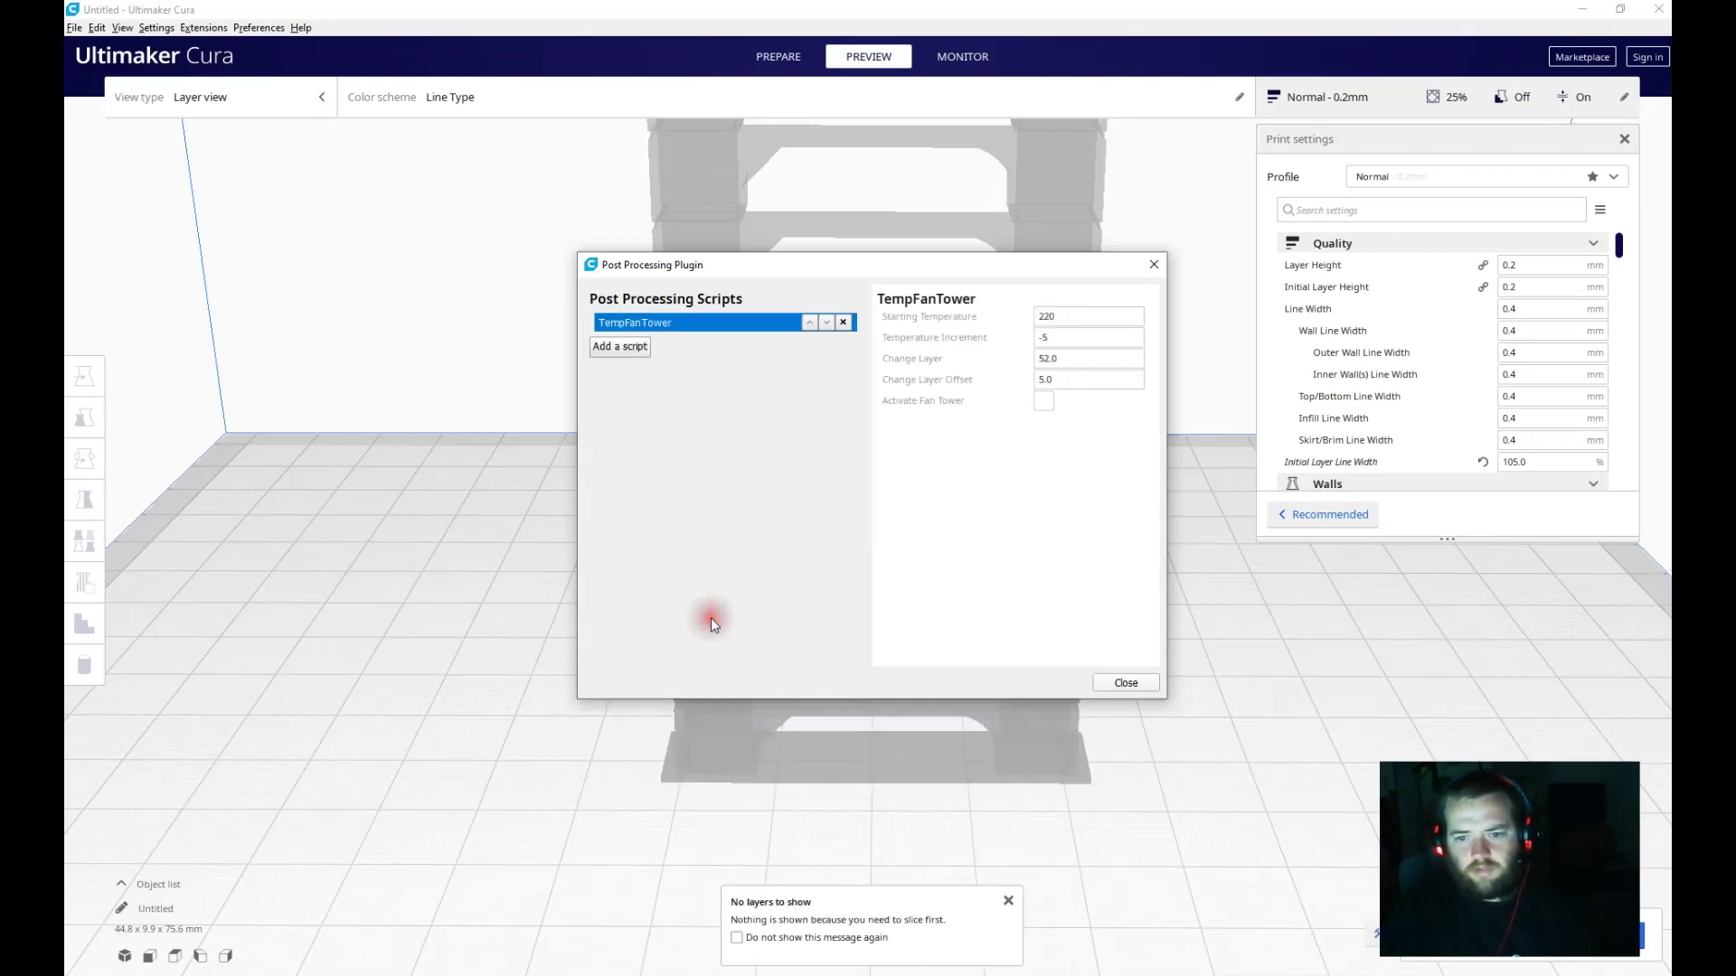
Set TempFanTower to start at 220, increment -5, change layer 42, offset 3.
{"action": "left_click", "coordinate": [1048, 339]}
{"action": "left_click", "coordinate": [1057, 358]}
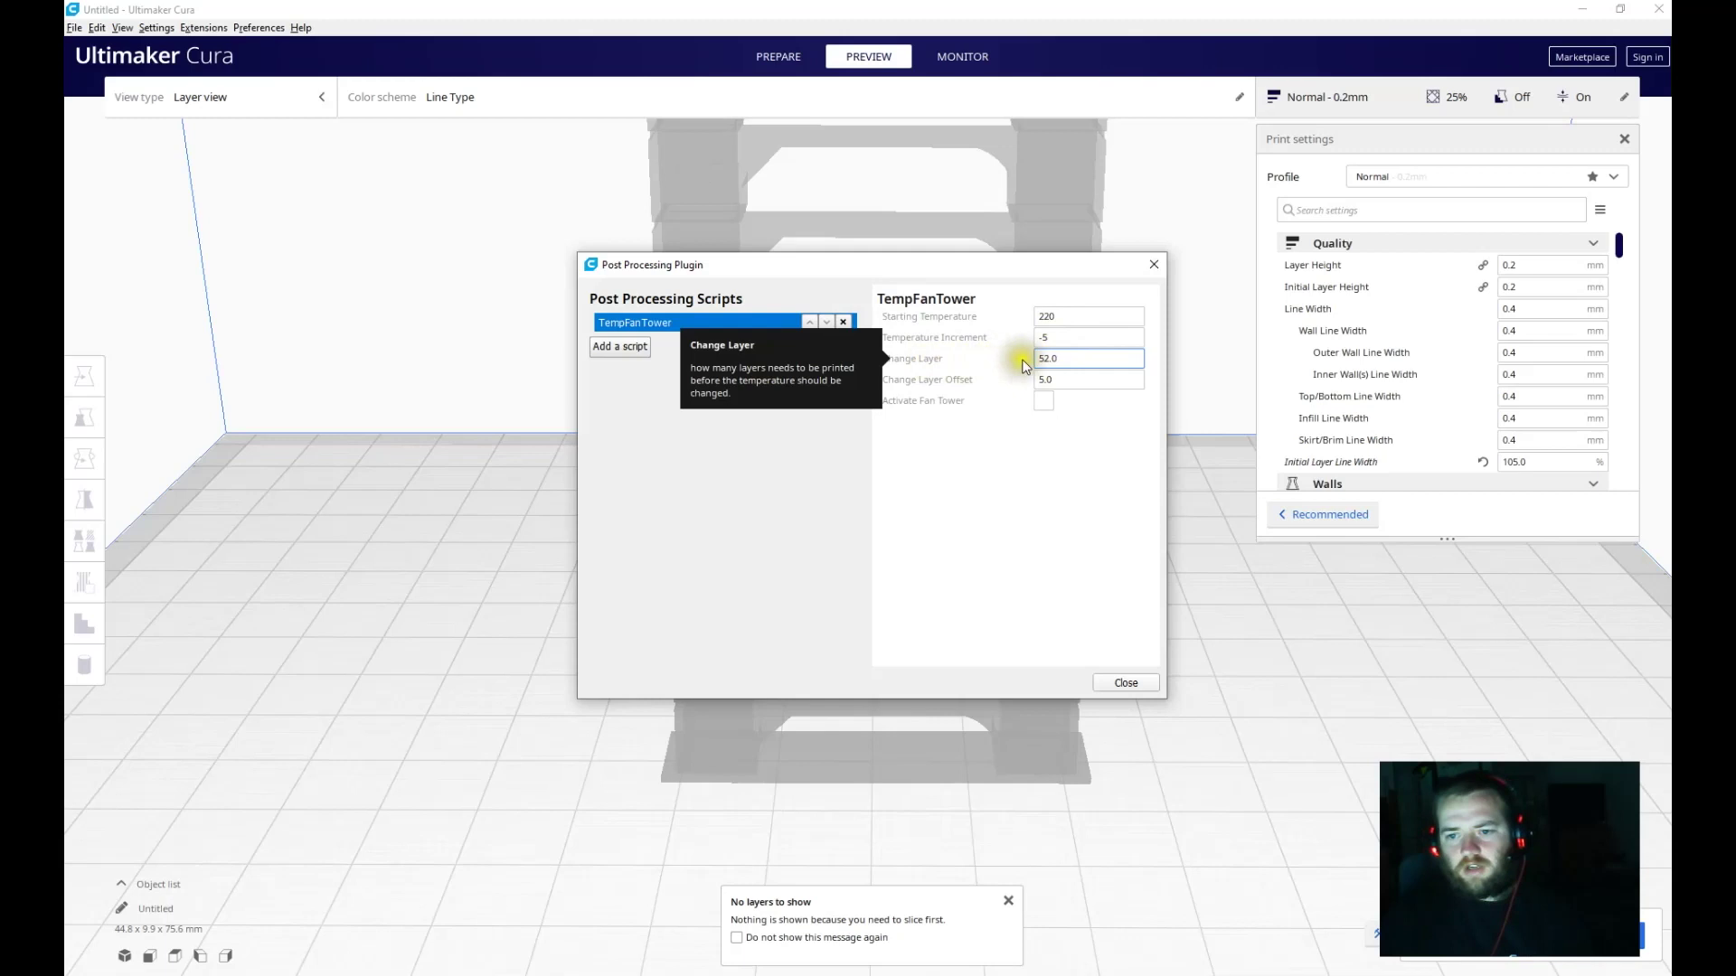
{"action": "left_click_drag", "start_coordinate": [1046, 360], "coordinate": [1037, 364]}
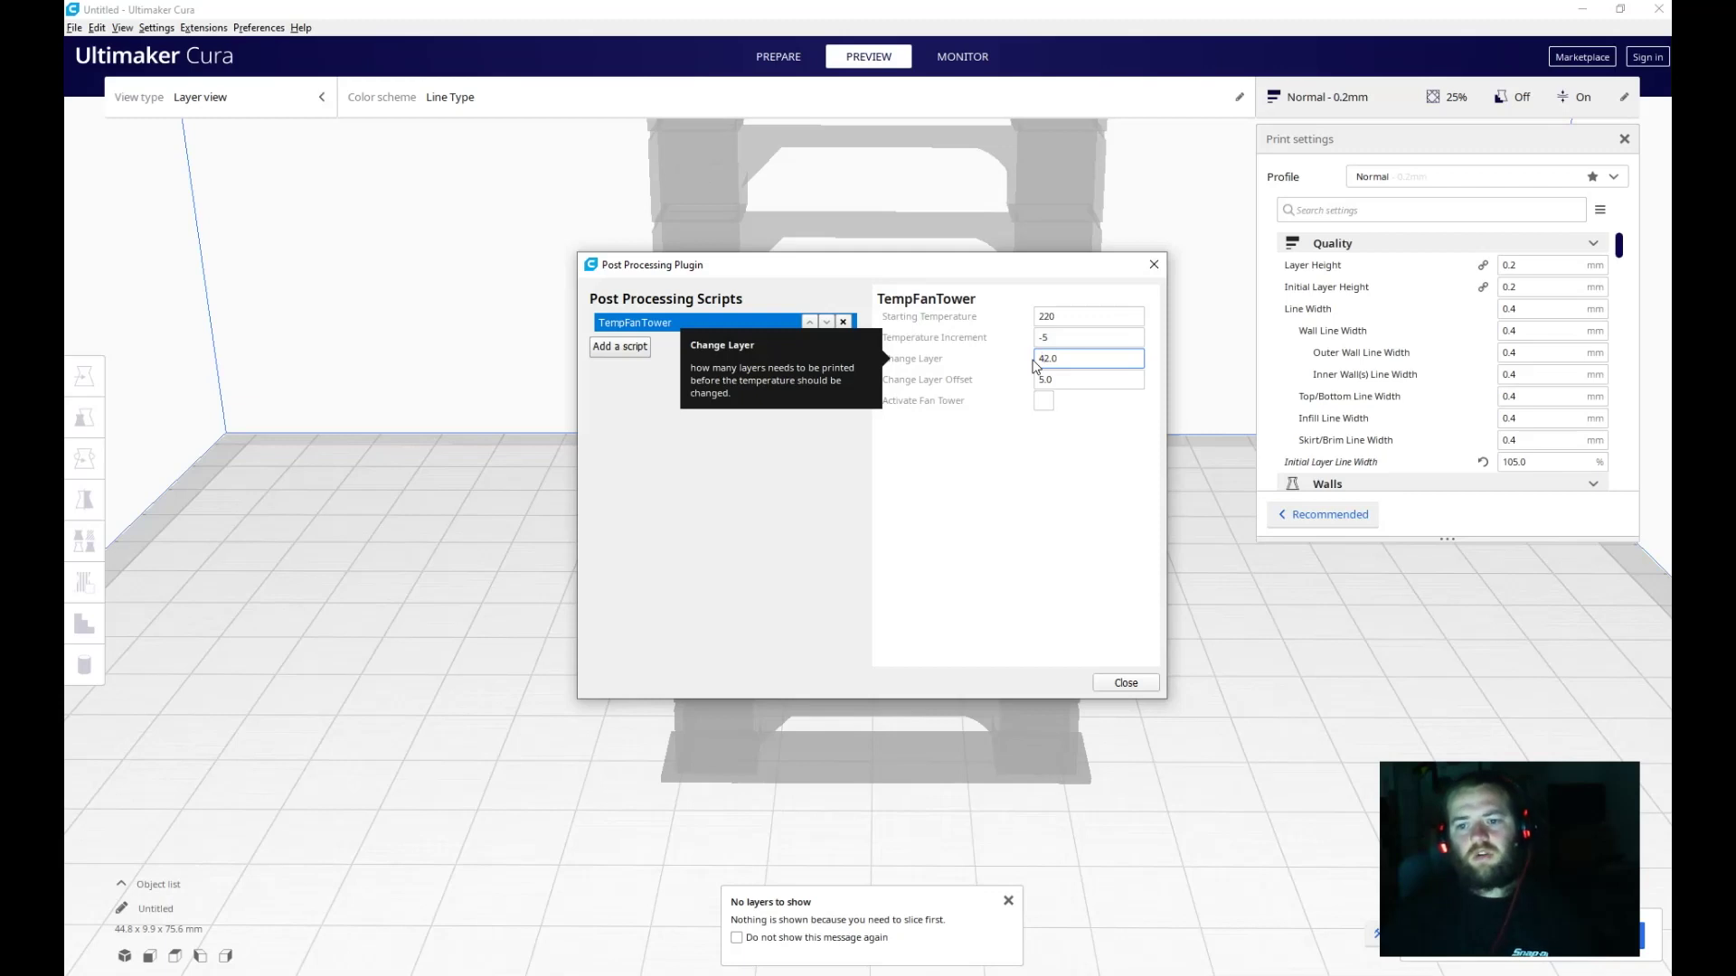
{"action": "left_click", "coordinate": [1045, 382]}
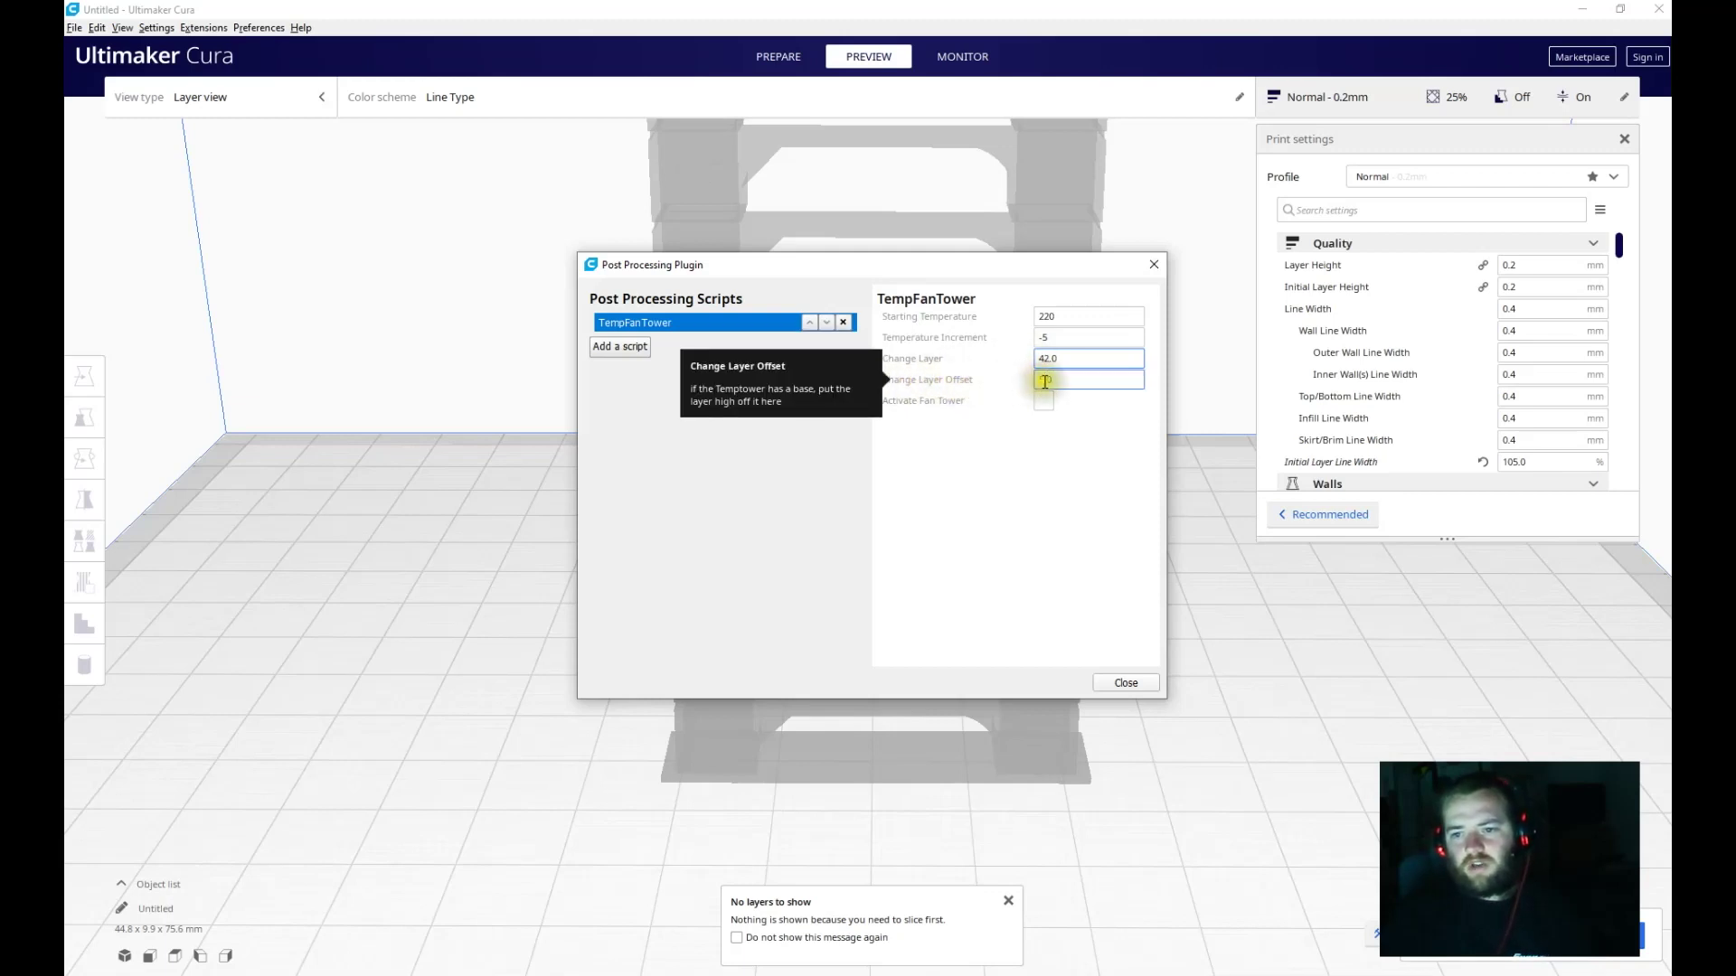
{"action": "type", "text": "0.0"}
{"action": "left_click_drag", "start_coordinate": [1035, 378], "coordinate": [1033, 378]}
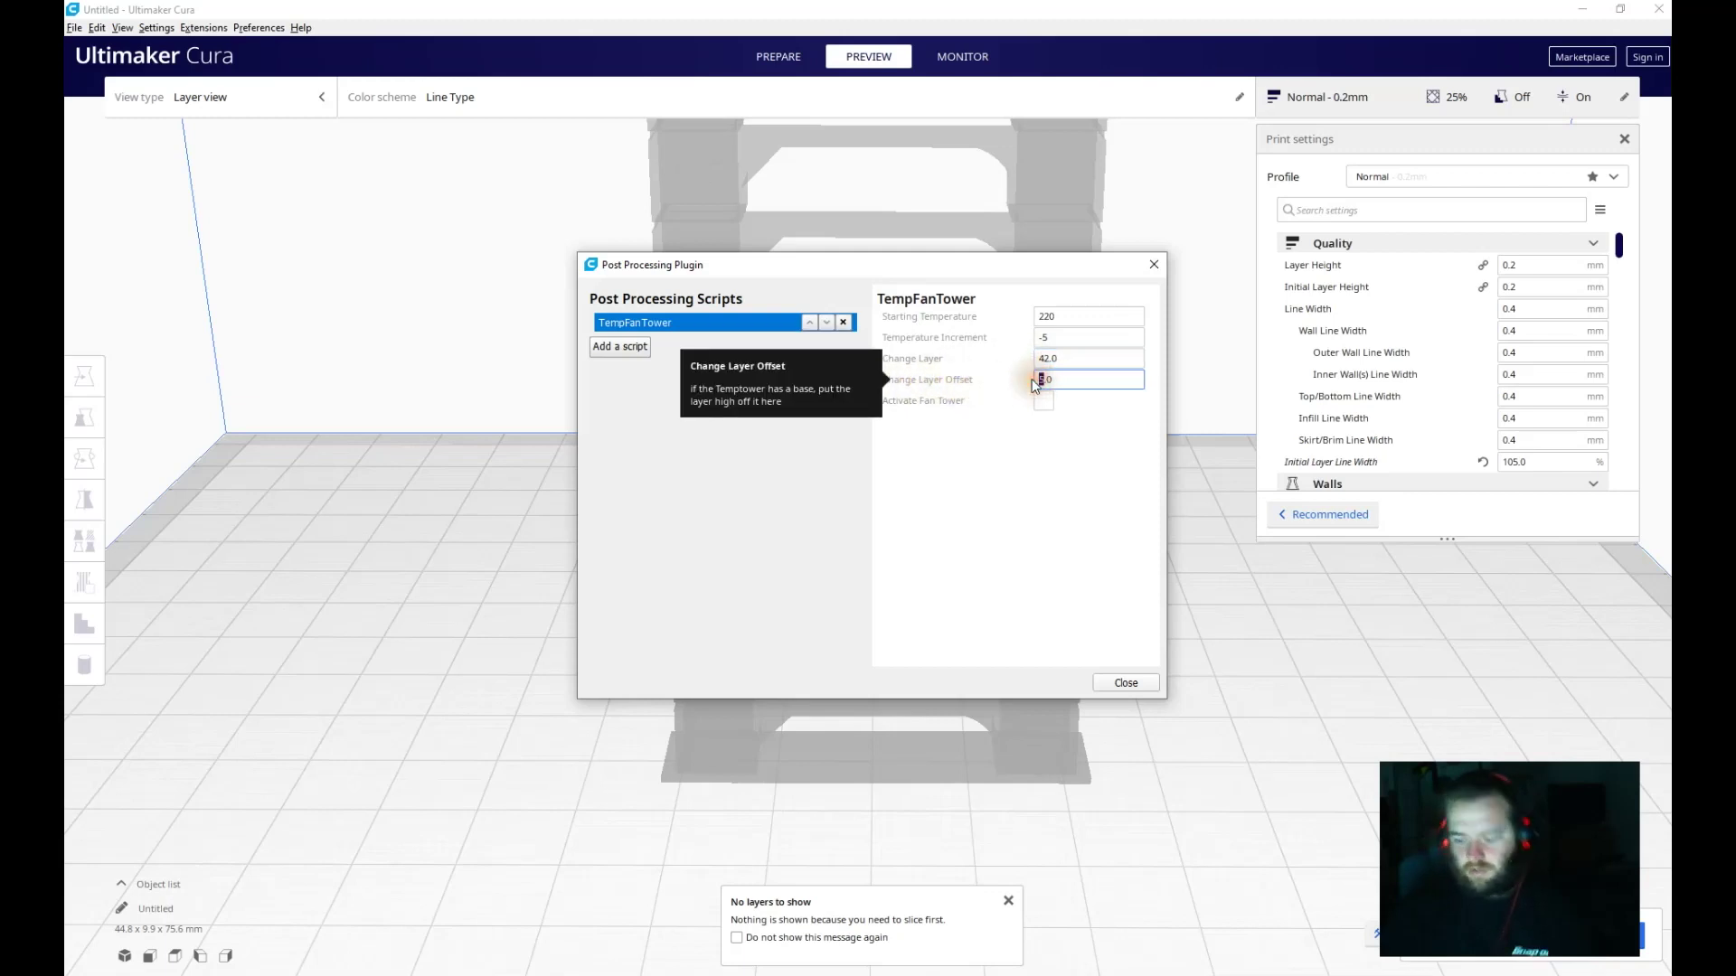
{"action": "type", "text": "3"}
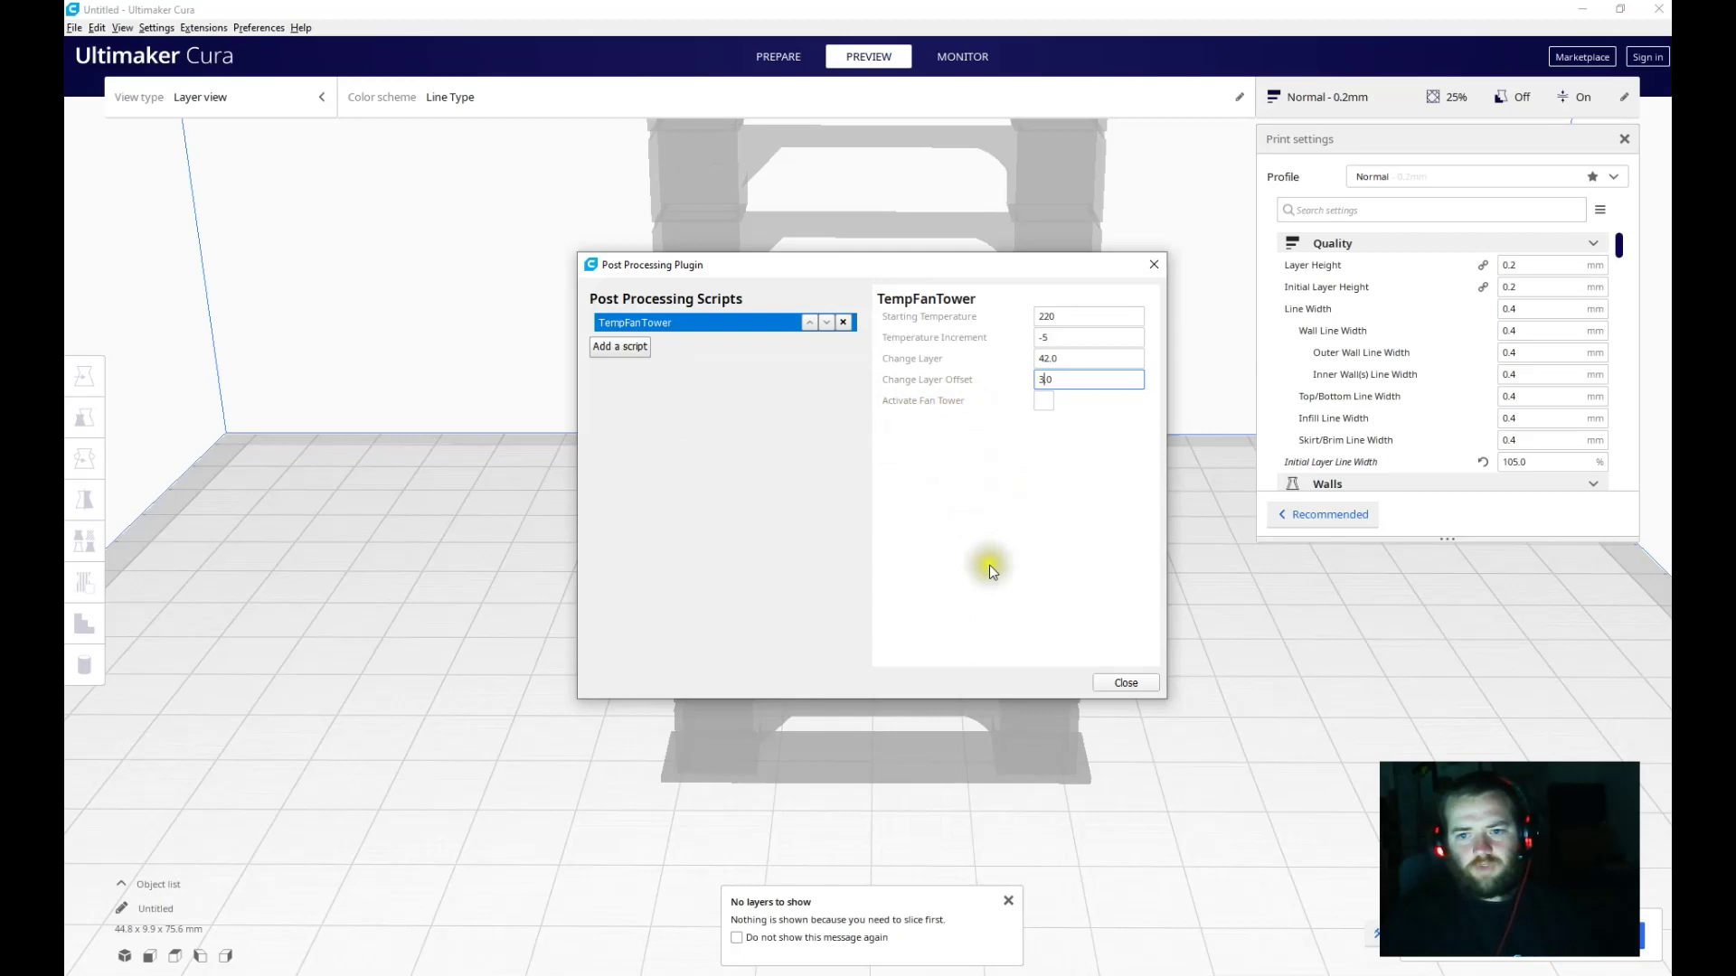
{"action": "left_click", "coordinate": [1131, 683]}
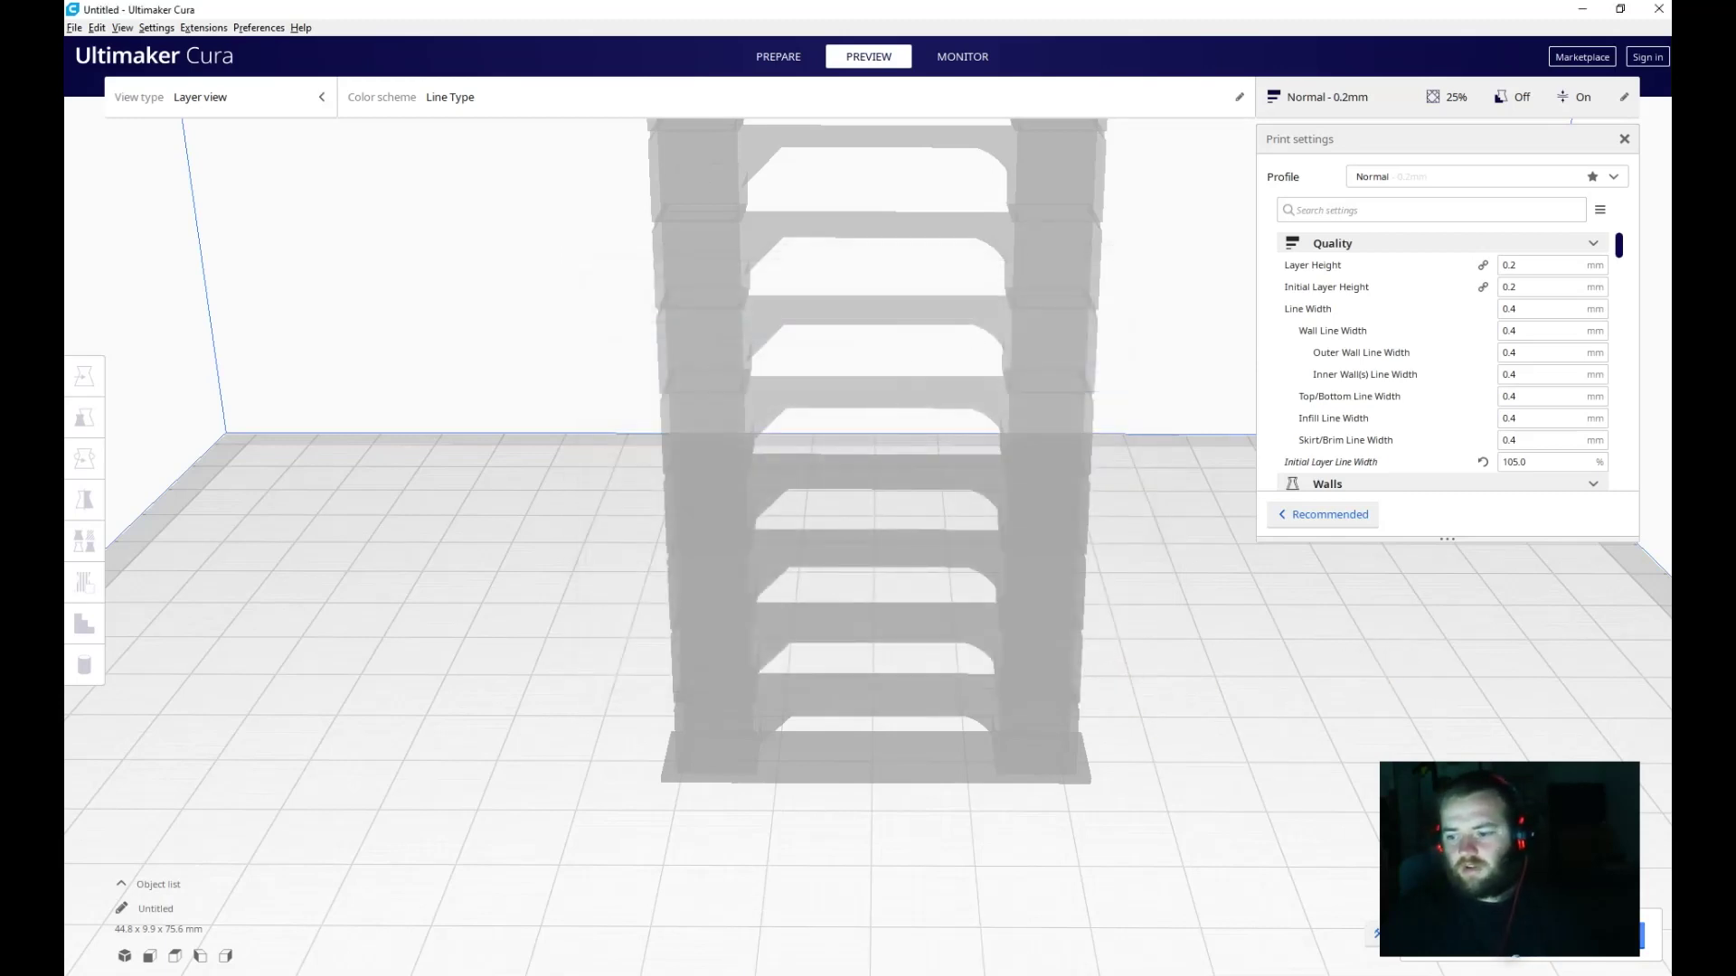
Re-slice the tower, show all layers, and review its Normal 0.2 mm, 220 °C, brim settings.
{"action": "left_click", "coordinate": [1555, 936]}
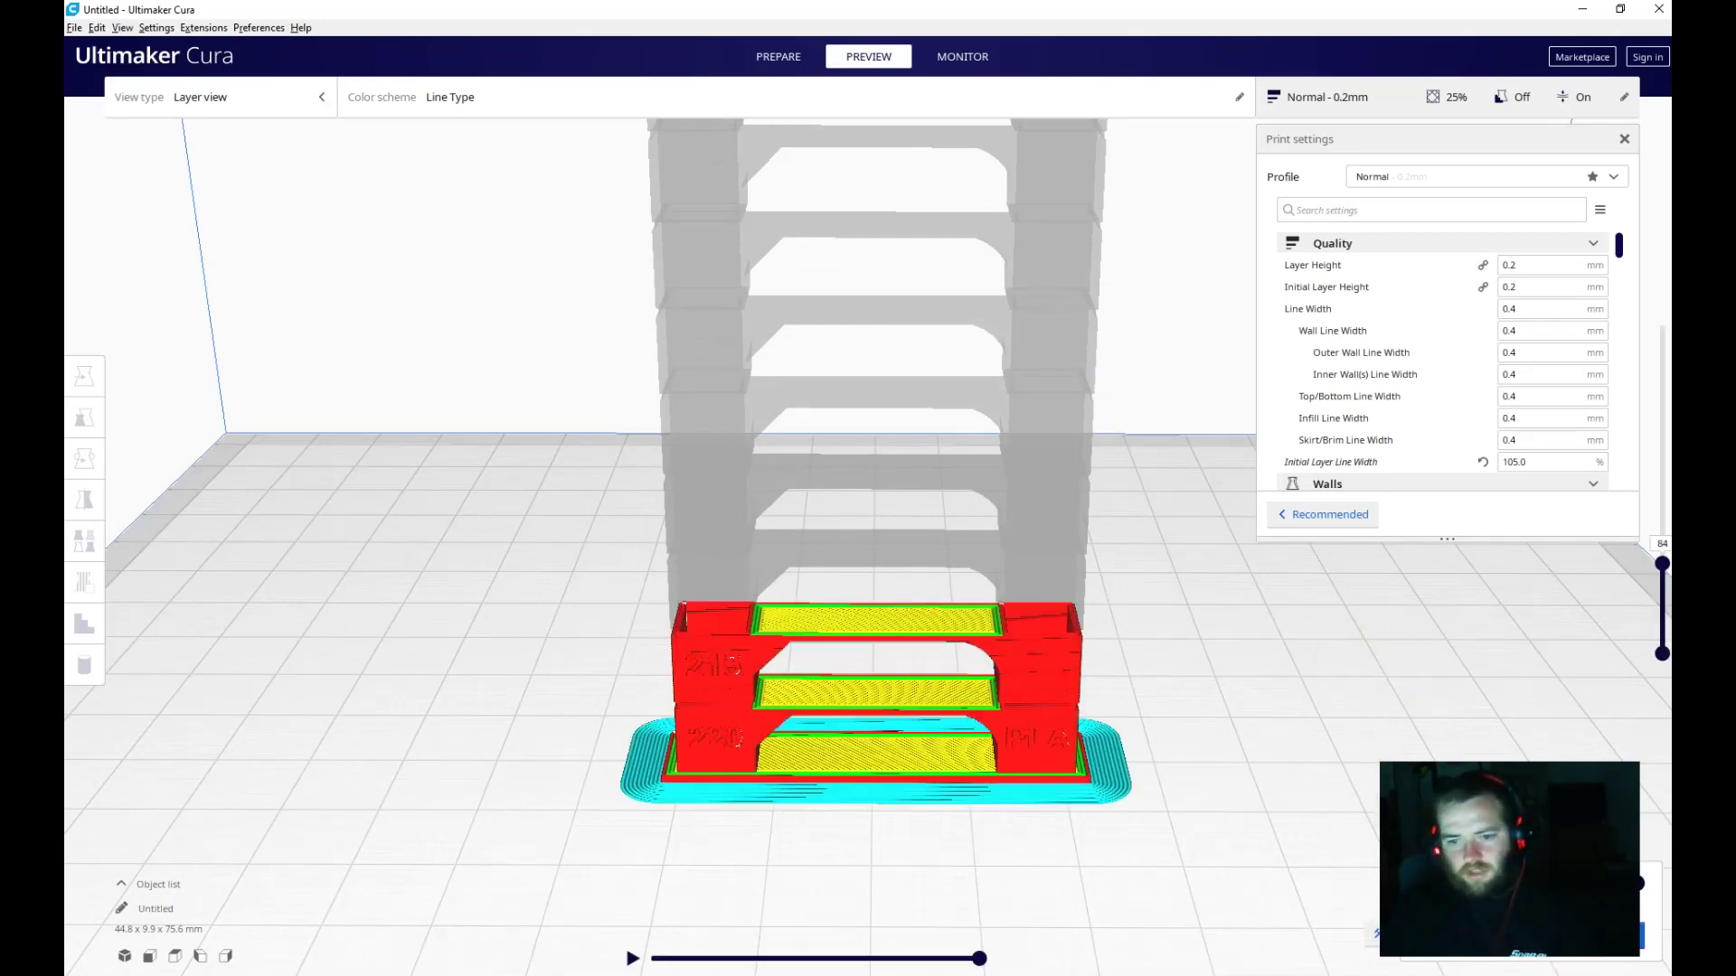
{"action": "left_click_drag", "start_coordinate": [1662, 563], "coordinate": [1662, 325]}
{"action": "mouse_move", "coordinate": [1440, 396]}
{"action": "scroll", "coordinate": [1439, 395], "scroll_direction": "down", "scroll_amount": 15}
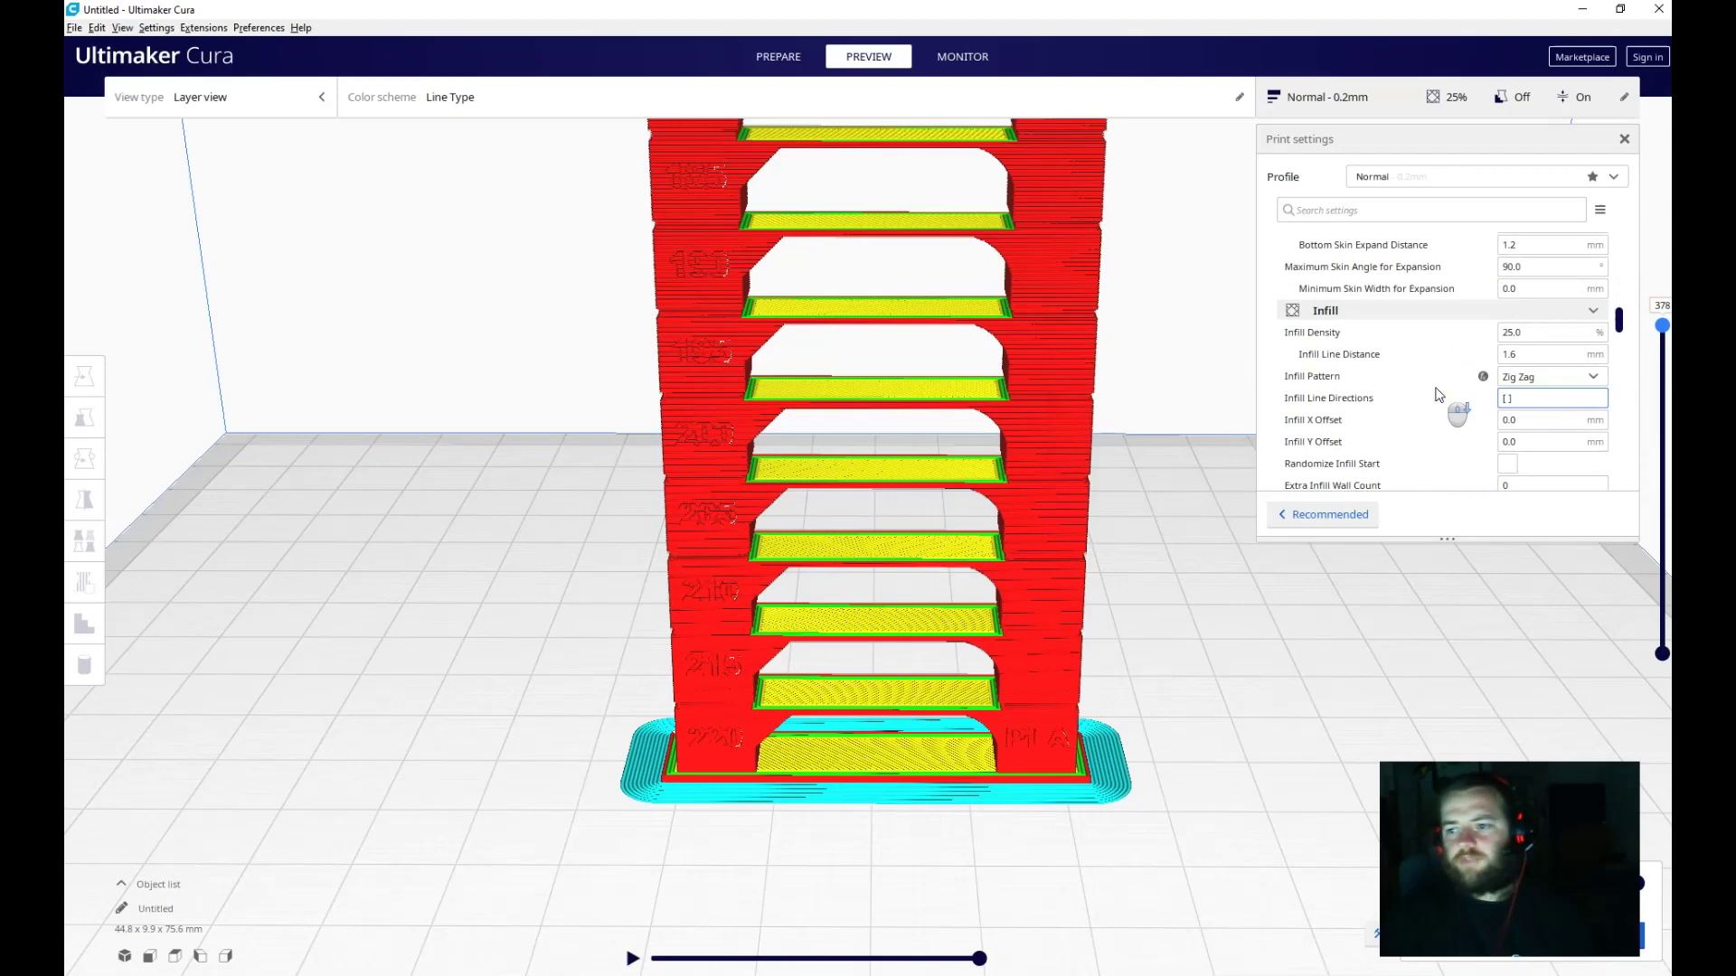
{"action": "scroll", "coordinate": [1439, 395], "scroll_direction": "down", "scroll_amount": 10}
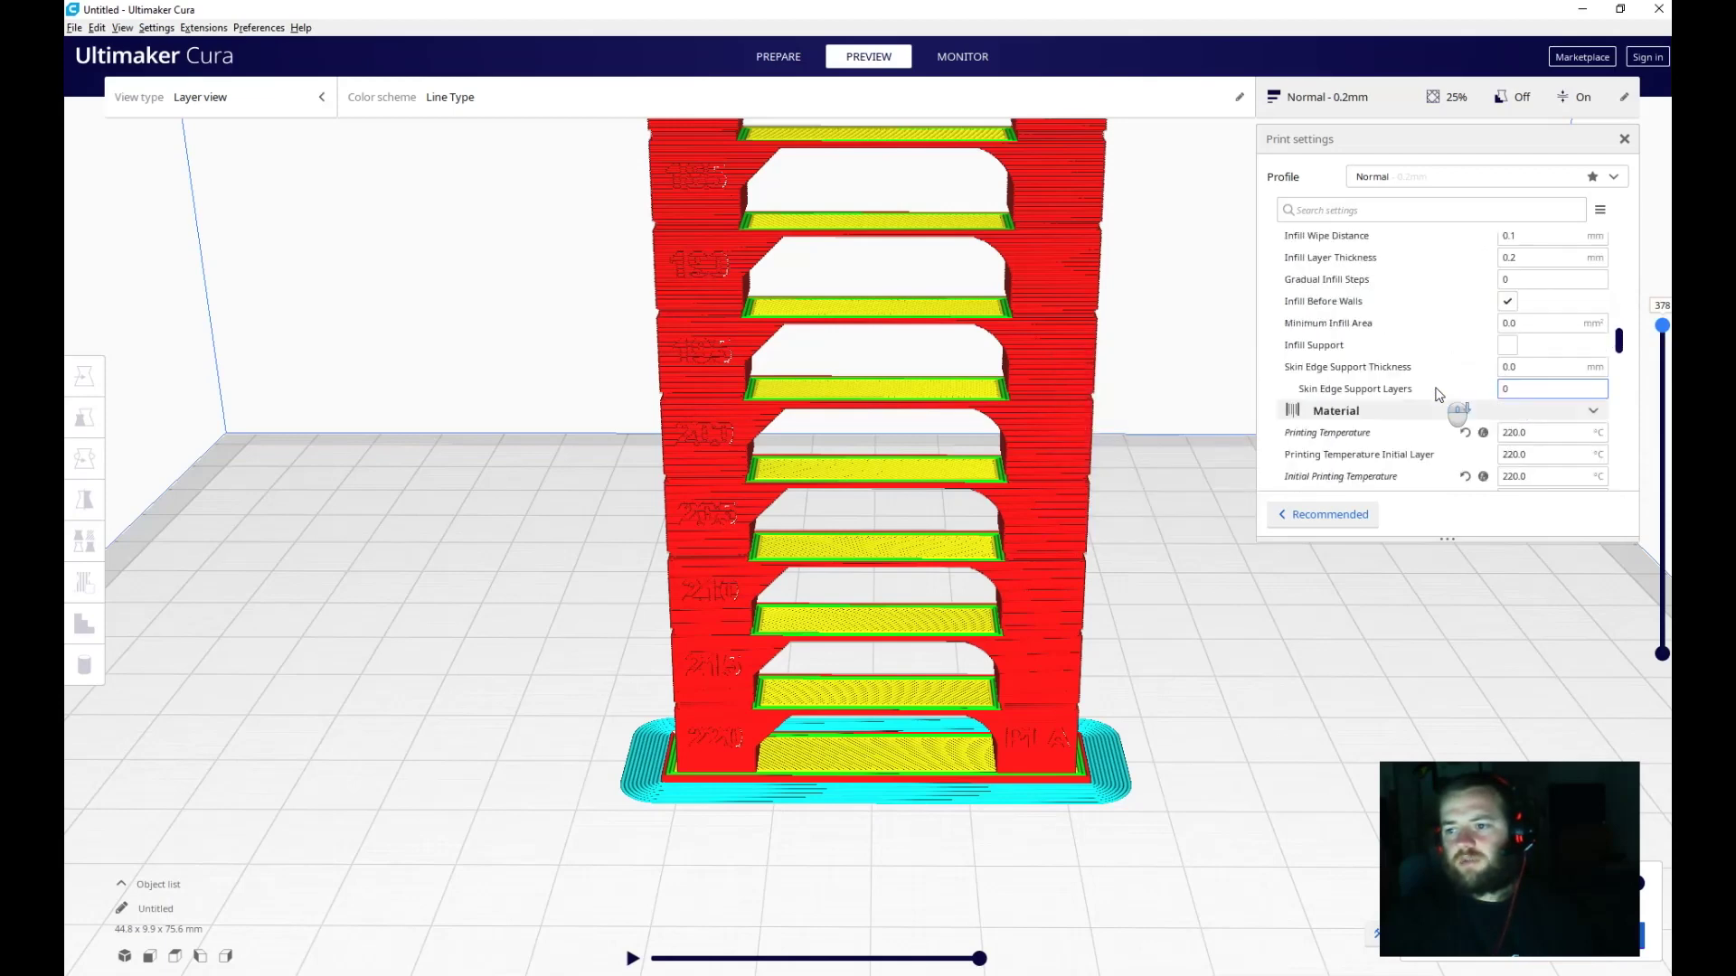
{"action": "scroll", "coordinate": [1439, 395], "scroll_direction": "down", "scroll_amount": 10}
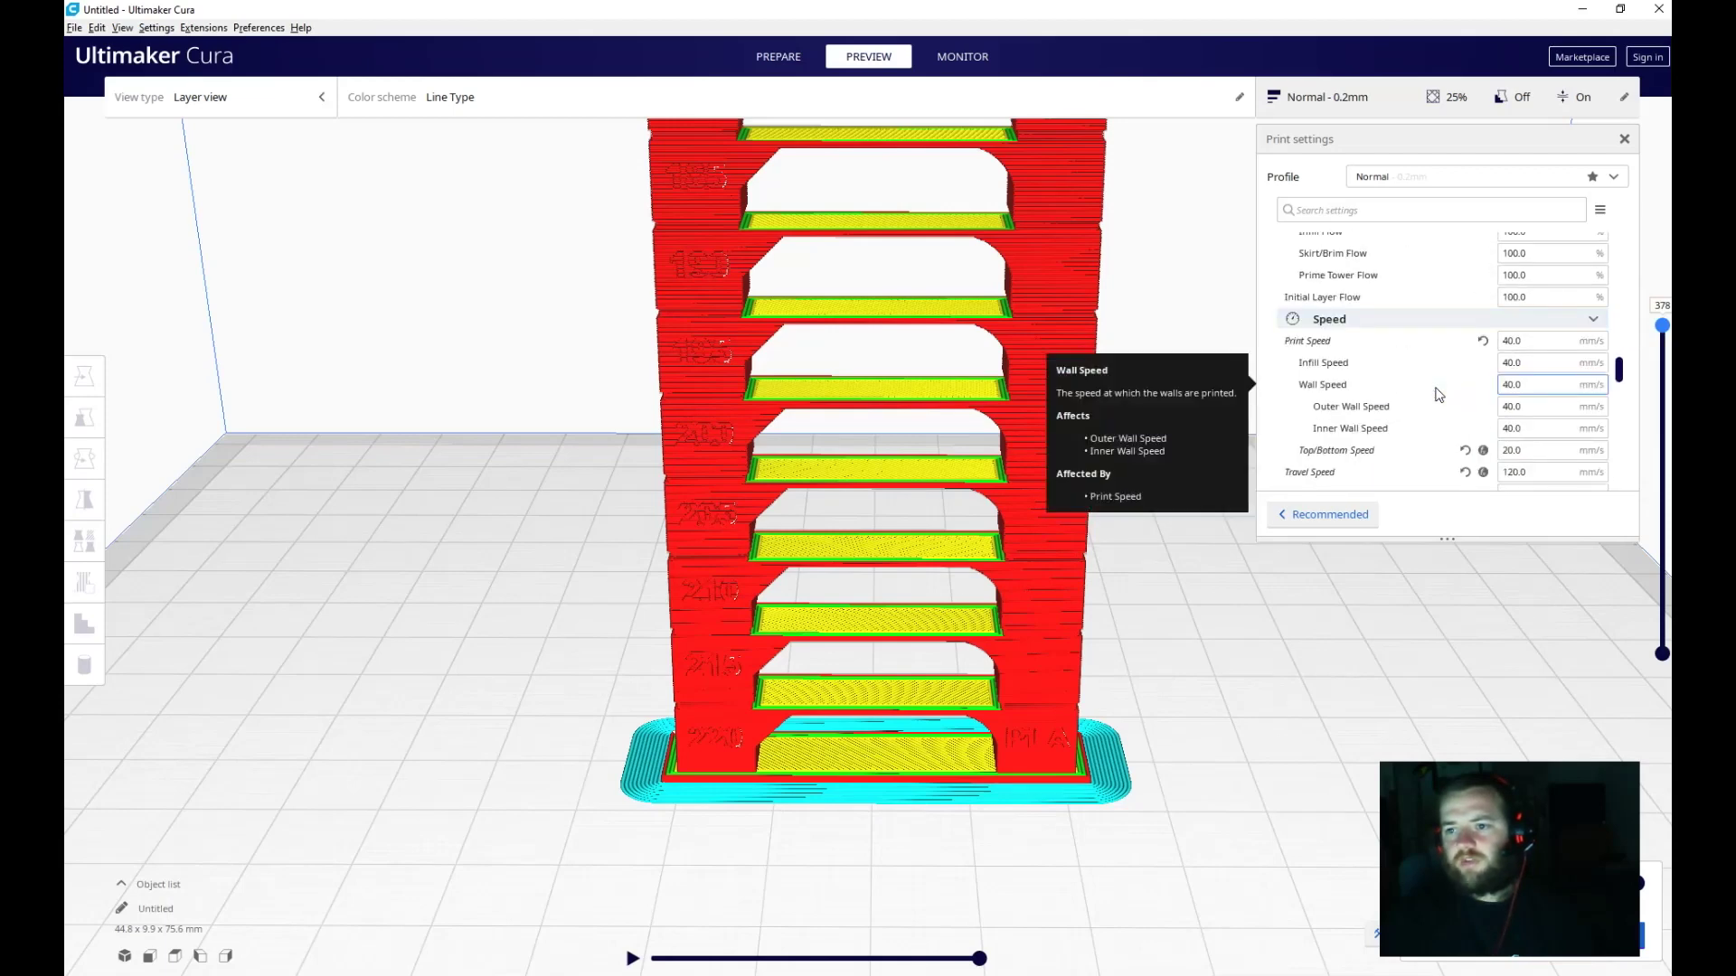
{"action": "scroll", "coordinate": [1440, 395], "scroll_direction": "down", "scroll_amount": 10}
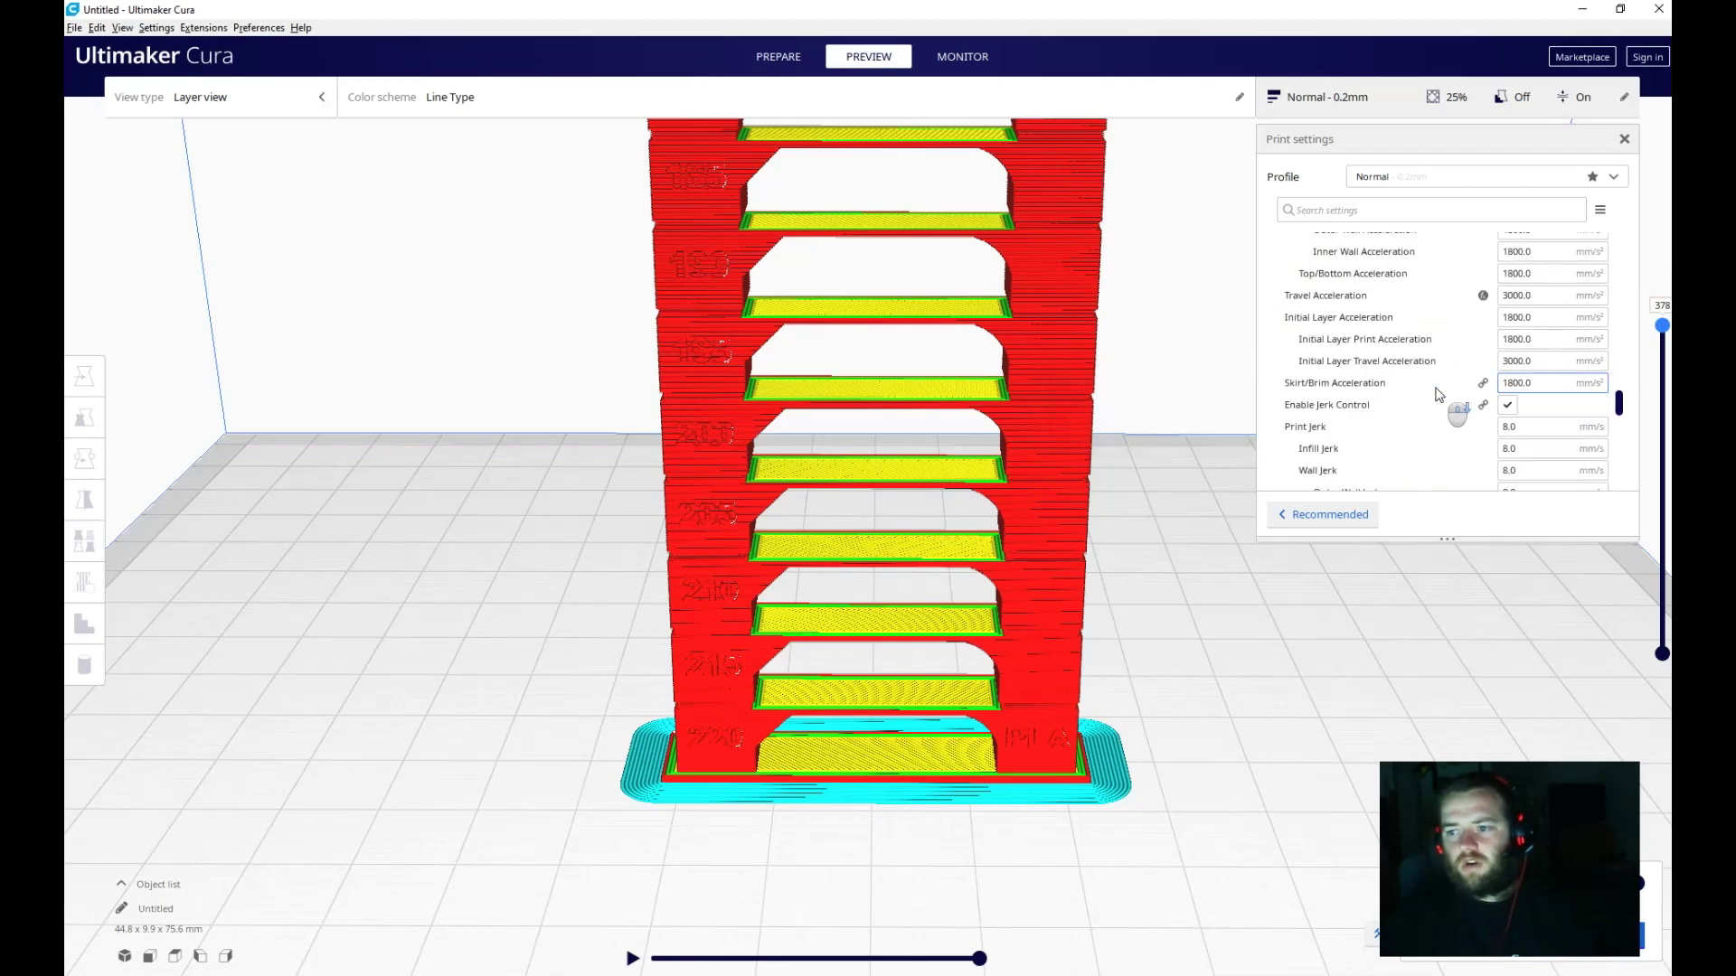
{"action": "scroll", "coordinate": [1439, 395], "scroll_direction": "down", "scroll_amount": 10}
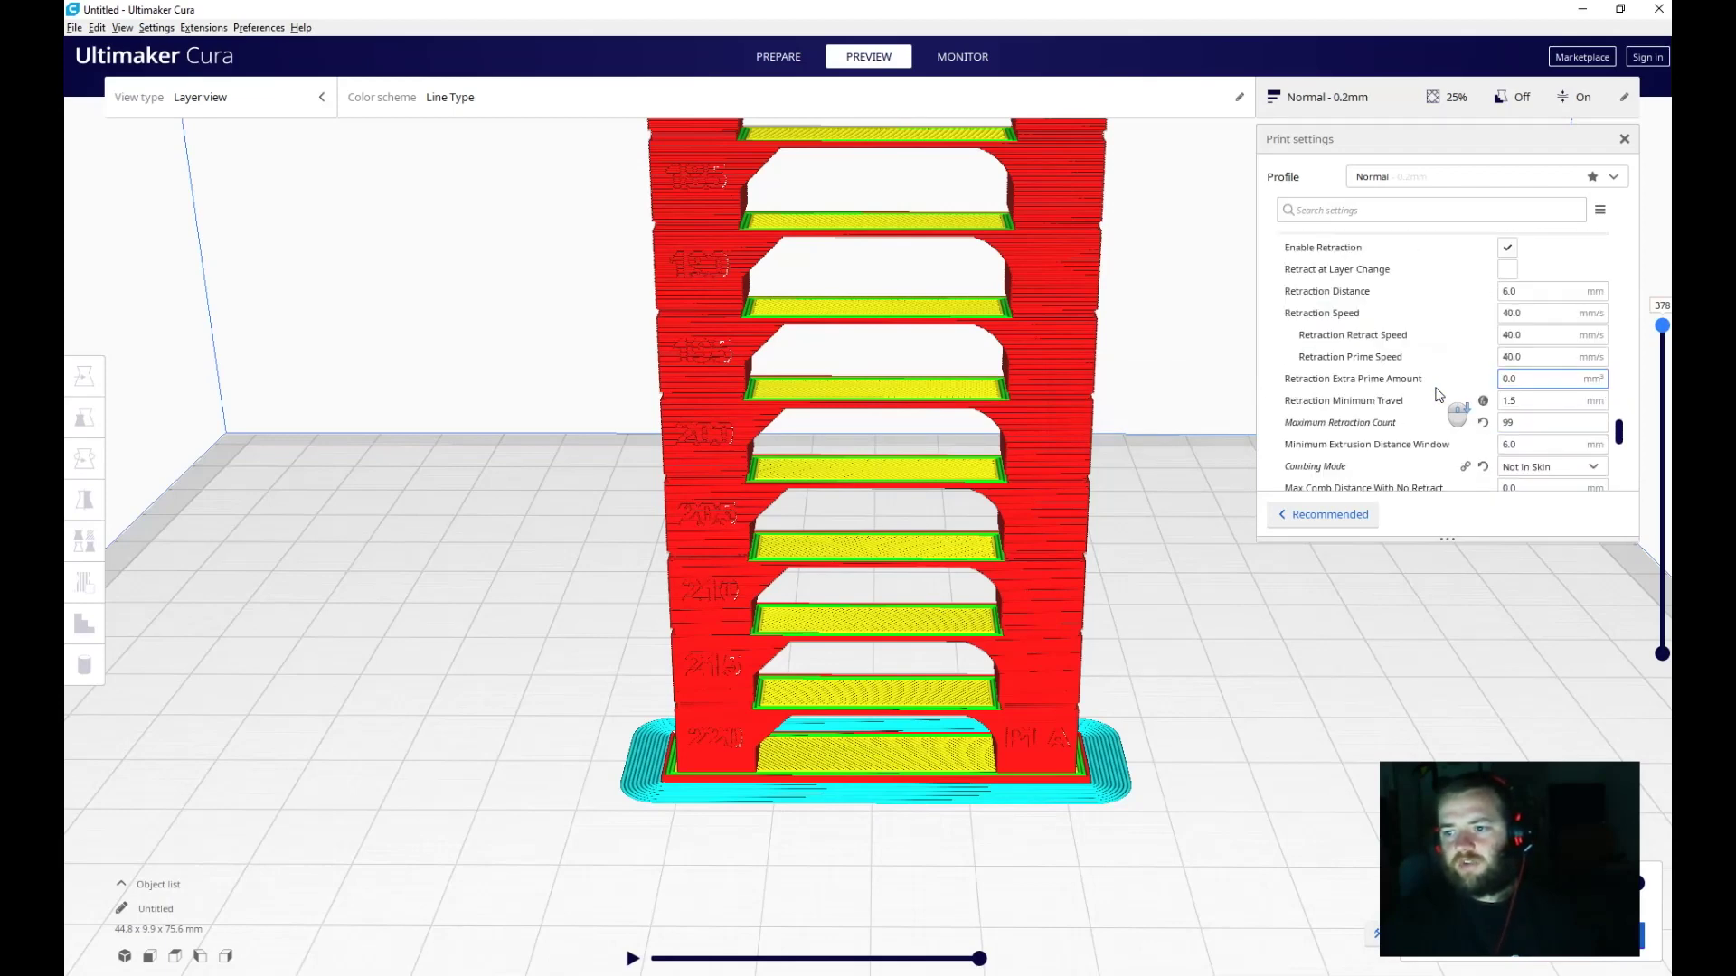
{"action": "scroll", "coordinate": [1439, 395], "scroll_direction": "down", "scroll_amount": 8}
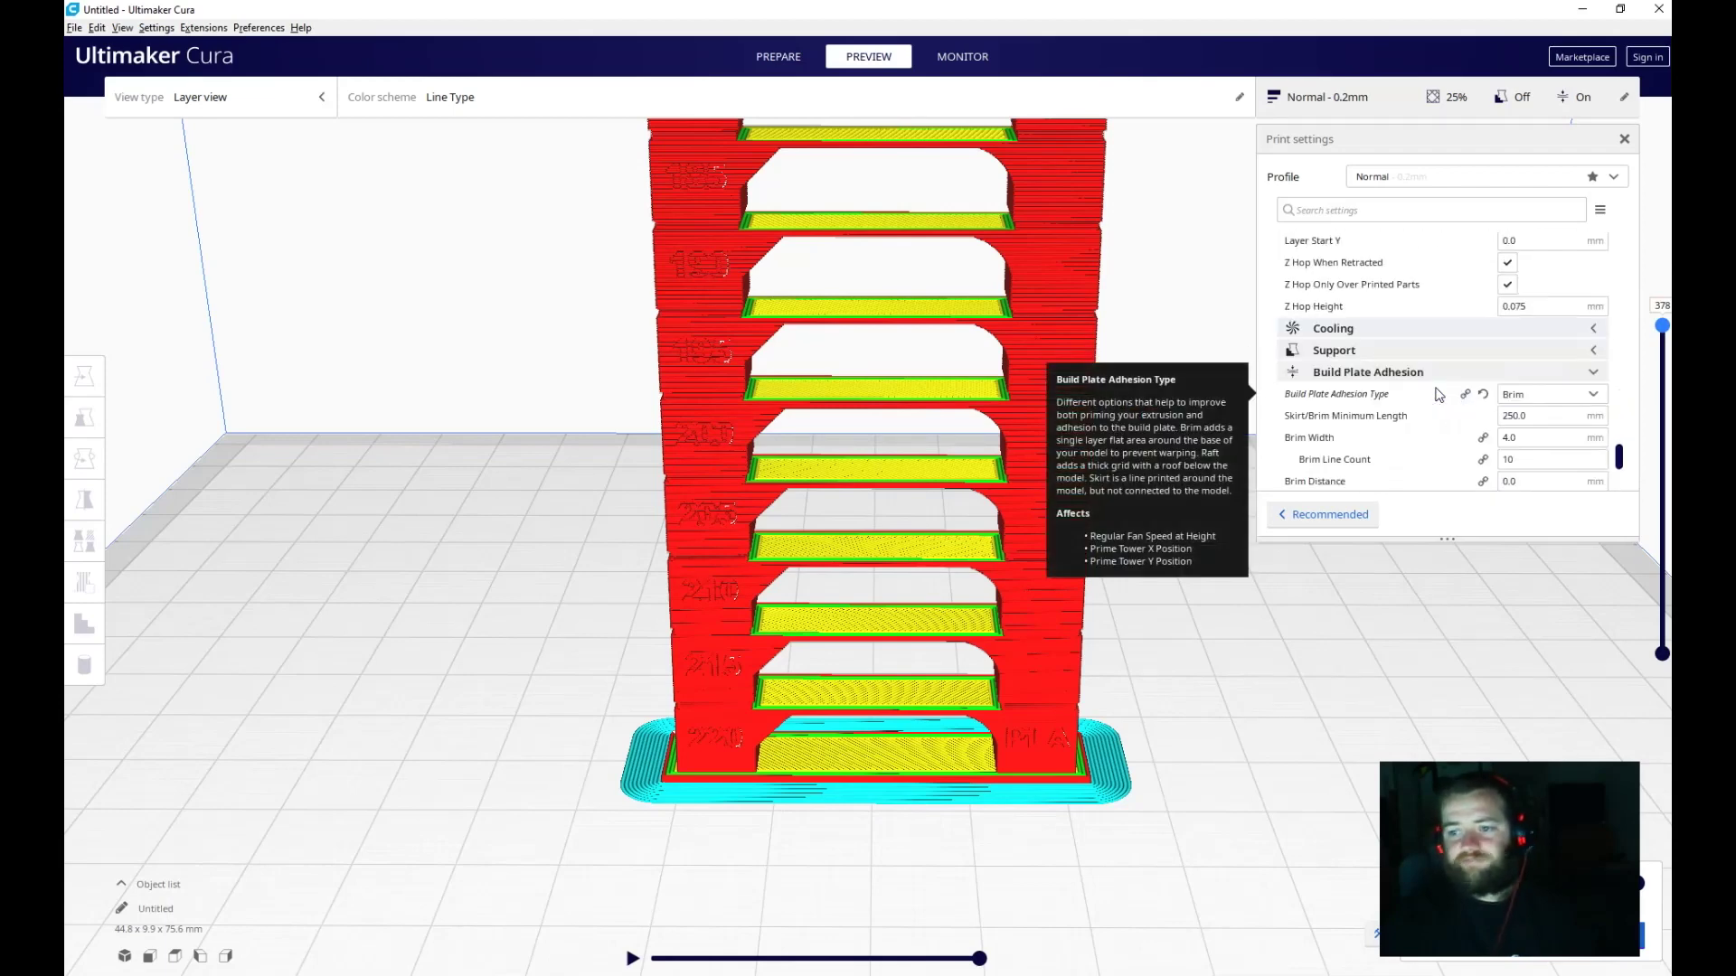
{"action": "scroll", "coordinate": [1440, 395], "scroll_direction": "up", "scroll_amount": 20}
{"action": "scroll", "coordinate": [1443, 389], "scroll_direction": "up", "scroll_amount": 2}
{"action": "scroll", "coordinate": [1451, 405], "scroll_direction": "down", "scroll_amount": 2}
{"action": "left_click", "coordinate": [1316, 378]}
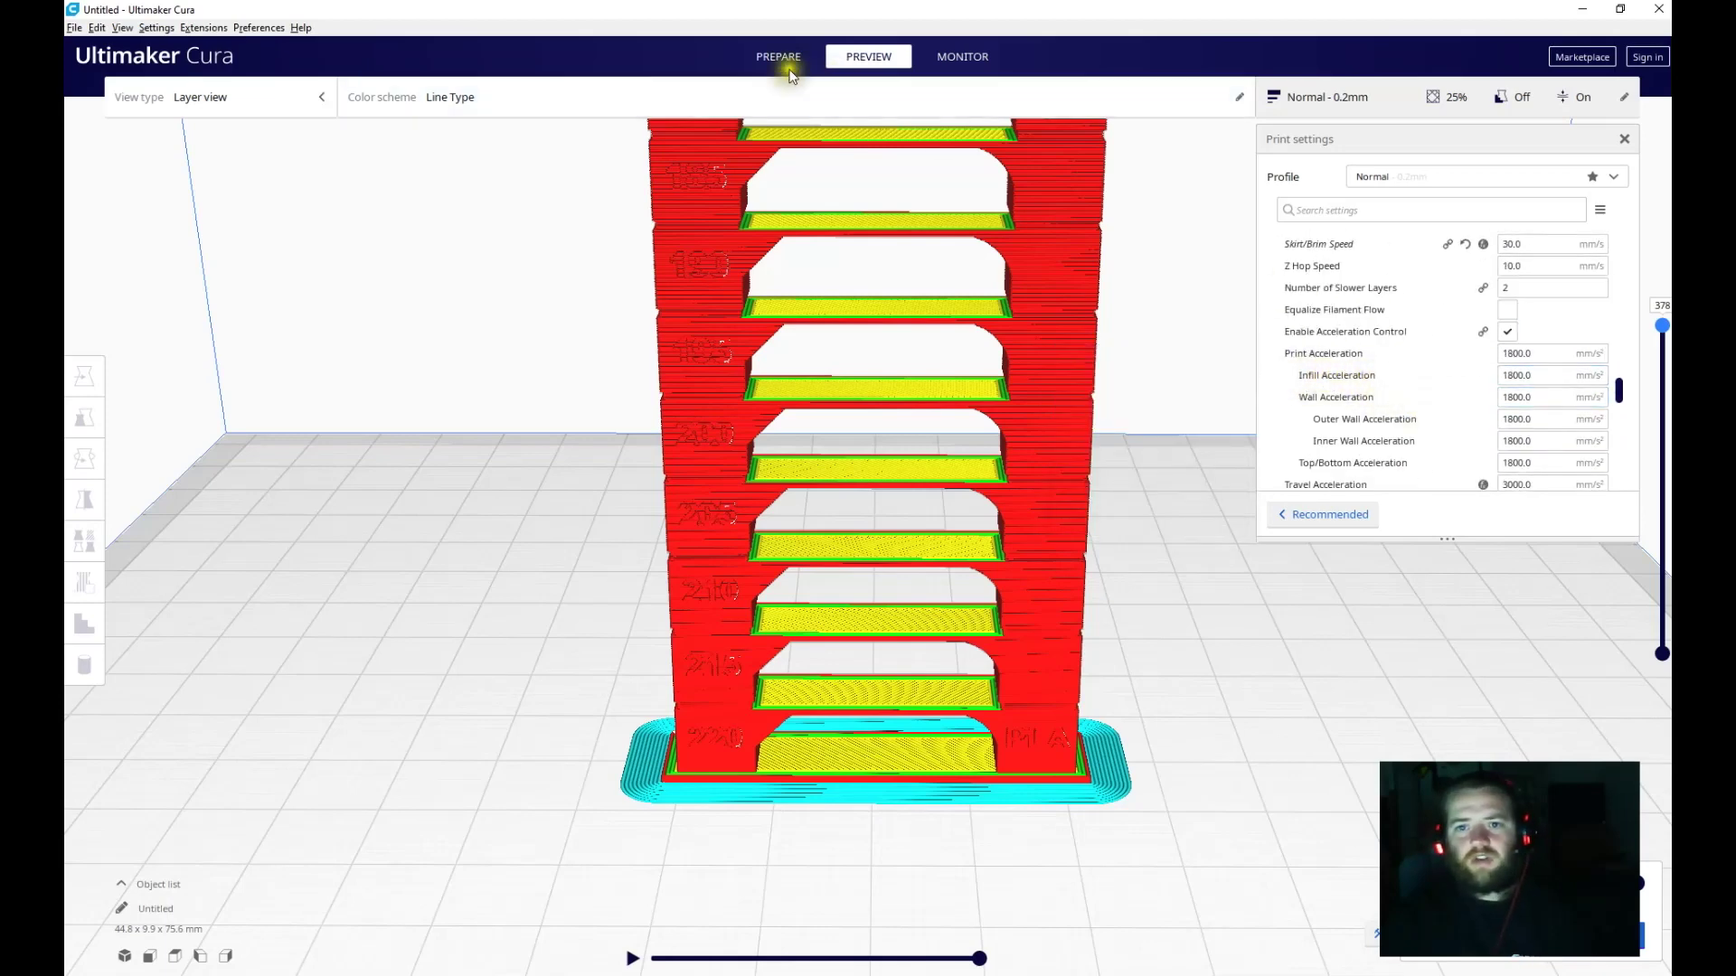
Return to Prepare, zoom out on the Mega S build plate, and select the tower.
{"action": "left_click", "coordinate": [756, 56]}
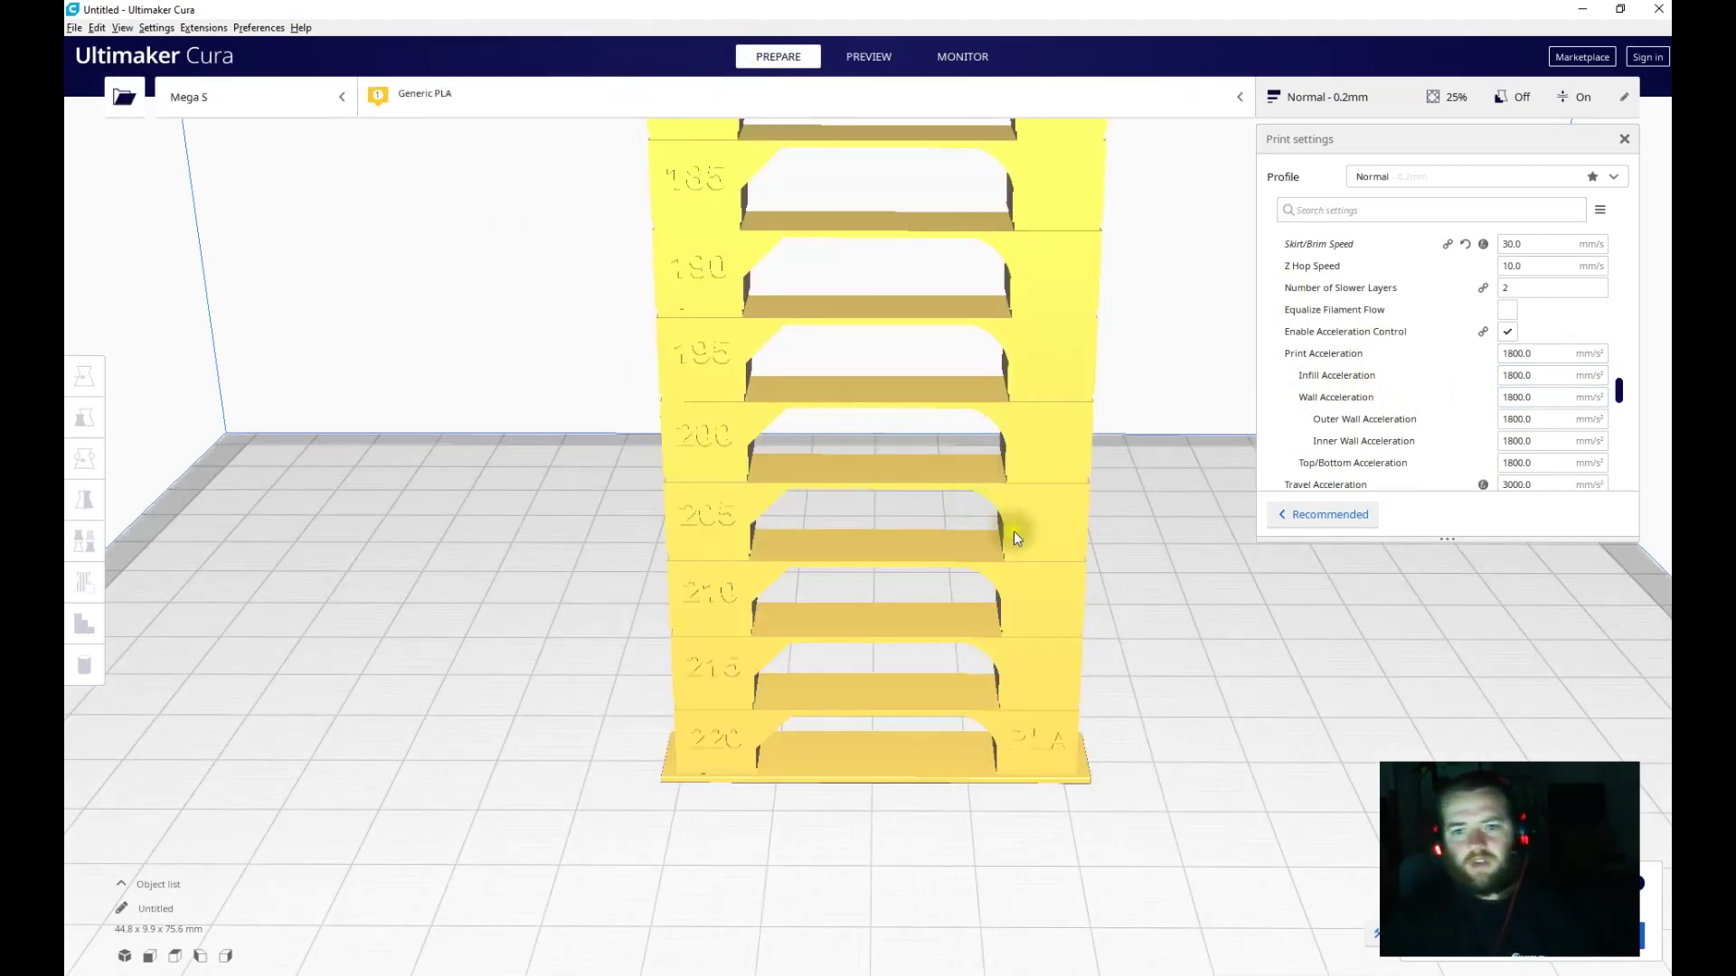
{"action": "scroll", "coordinate": [919, 484], "scroll_direction": "down", "scroll_amount": 6}
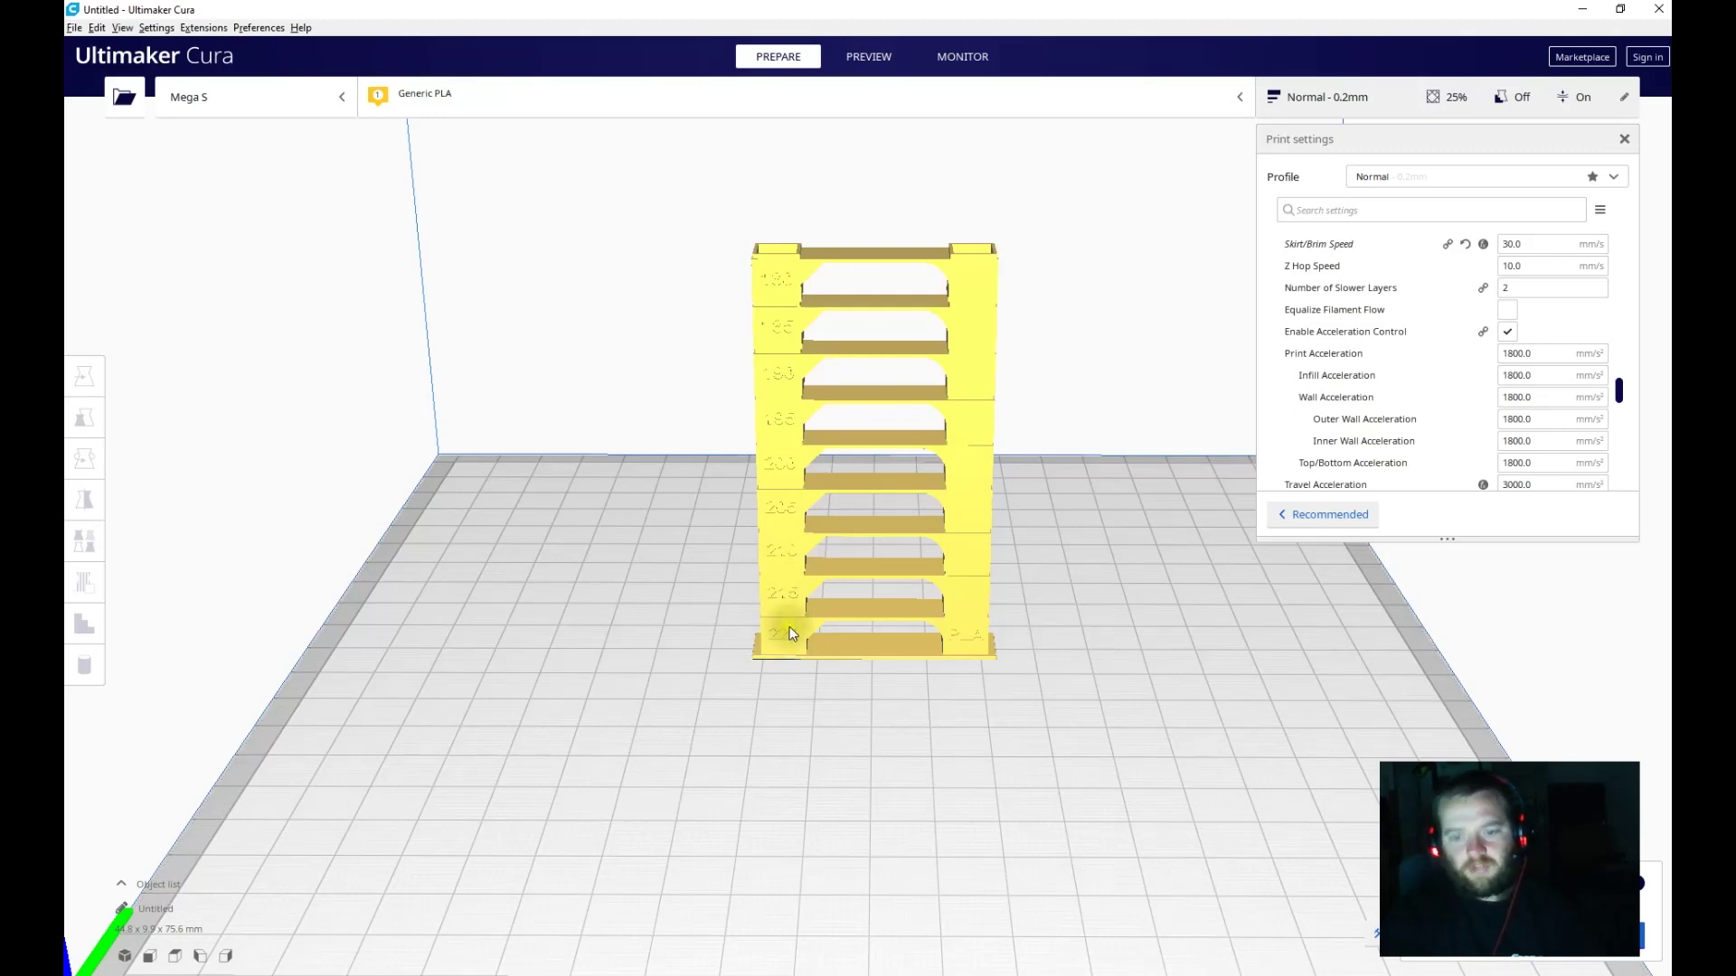
{"action": "left_click", "coordinate": [793, 678]}
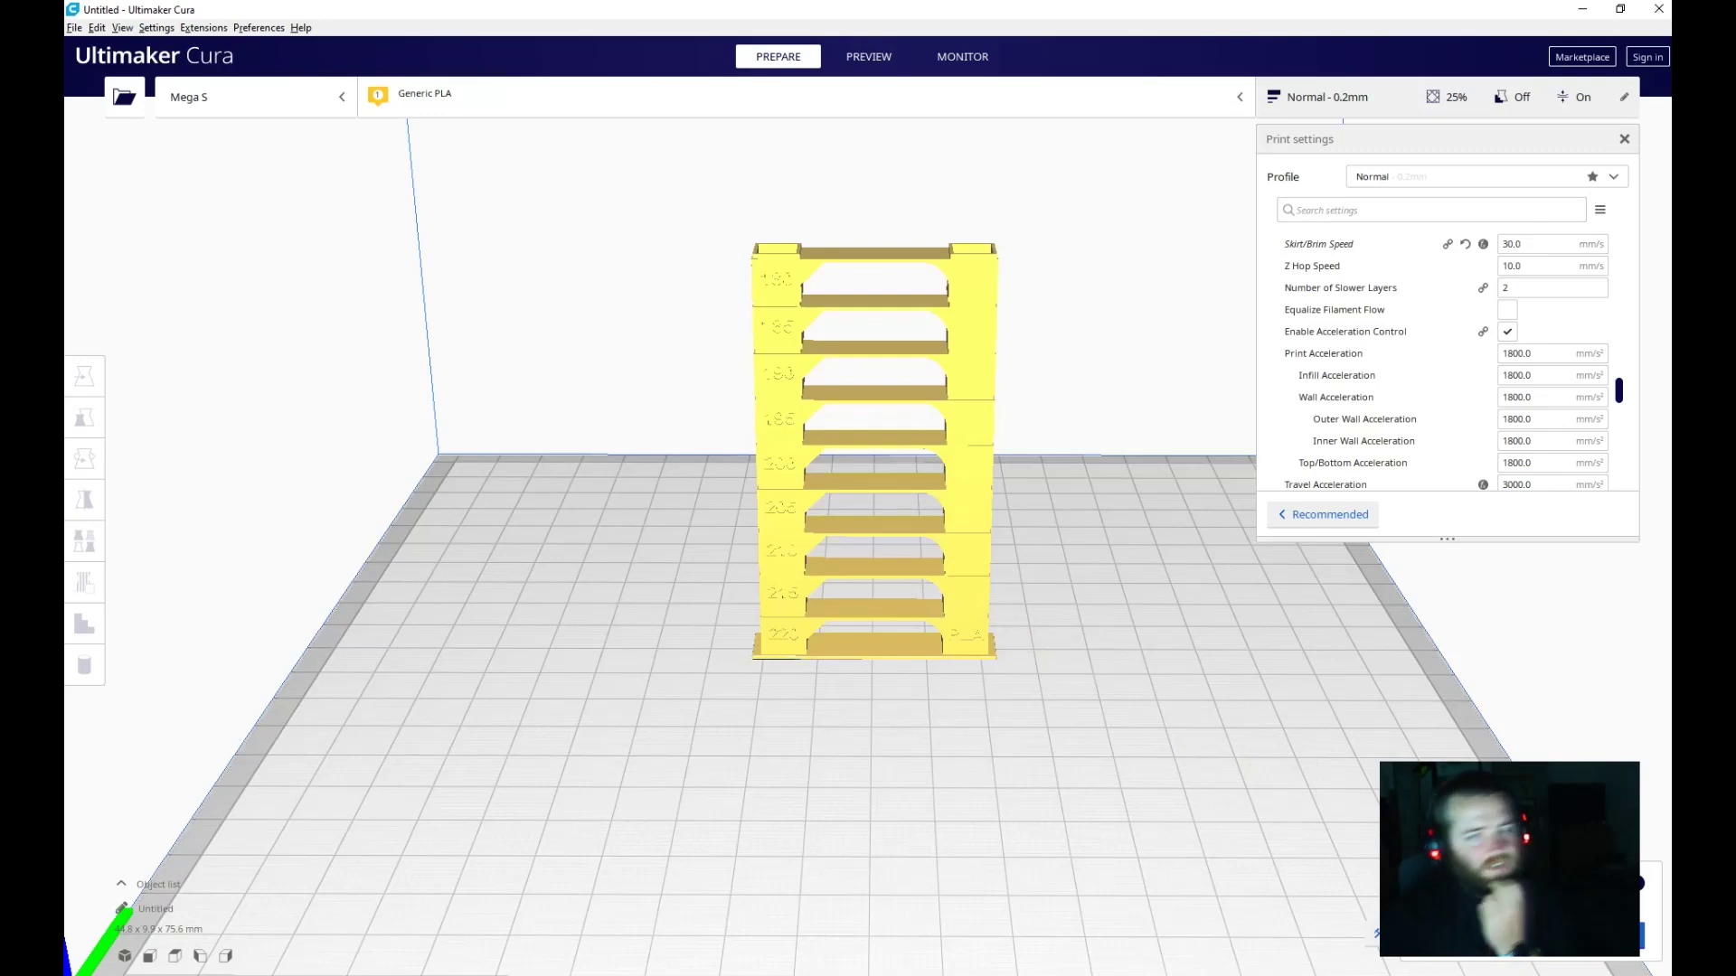
Check Material temperatures: 220 °C printing, 180 °C final printing, 55 °C build plate.
{"action": "scroll", "coordinate": [1414, 378], "scroll_direction": "up", "scroll_amount": 10}
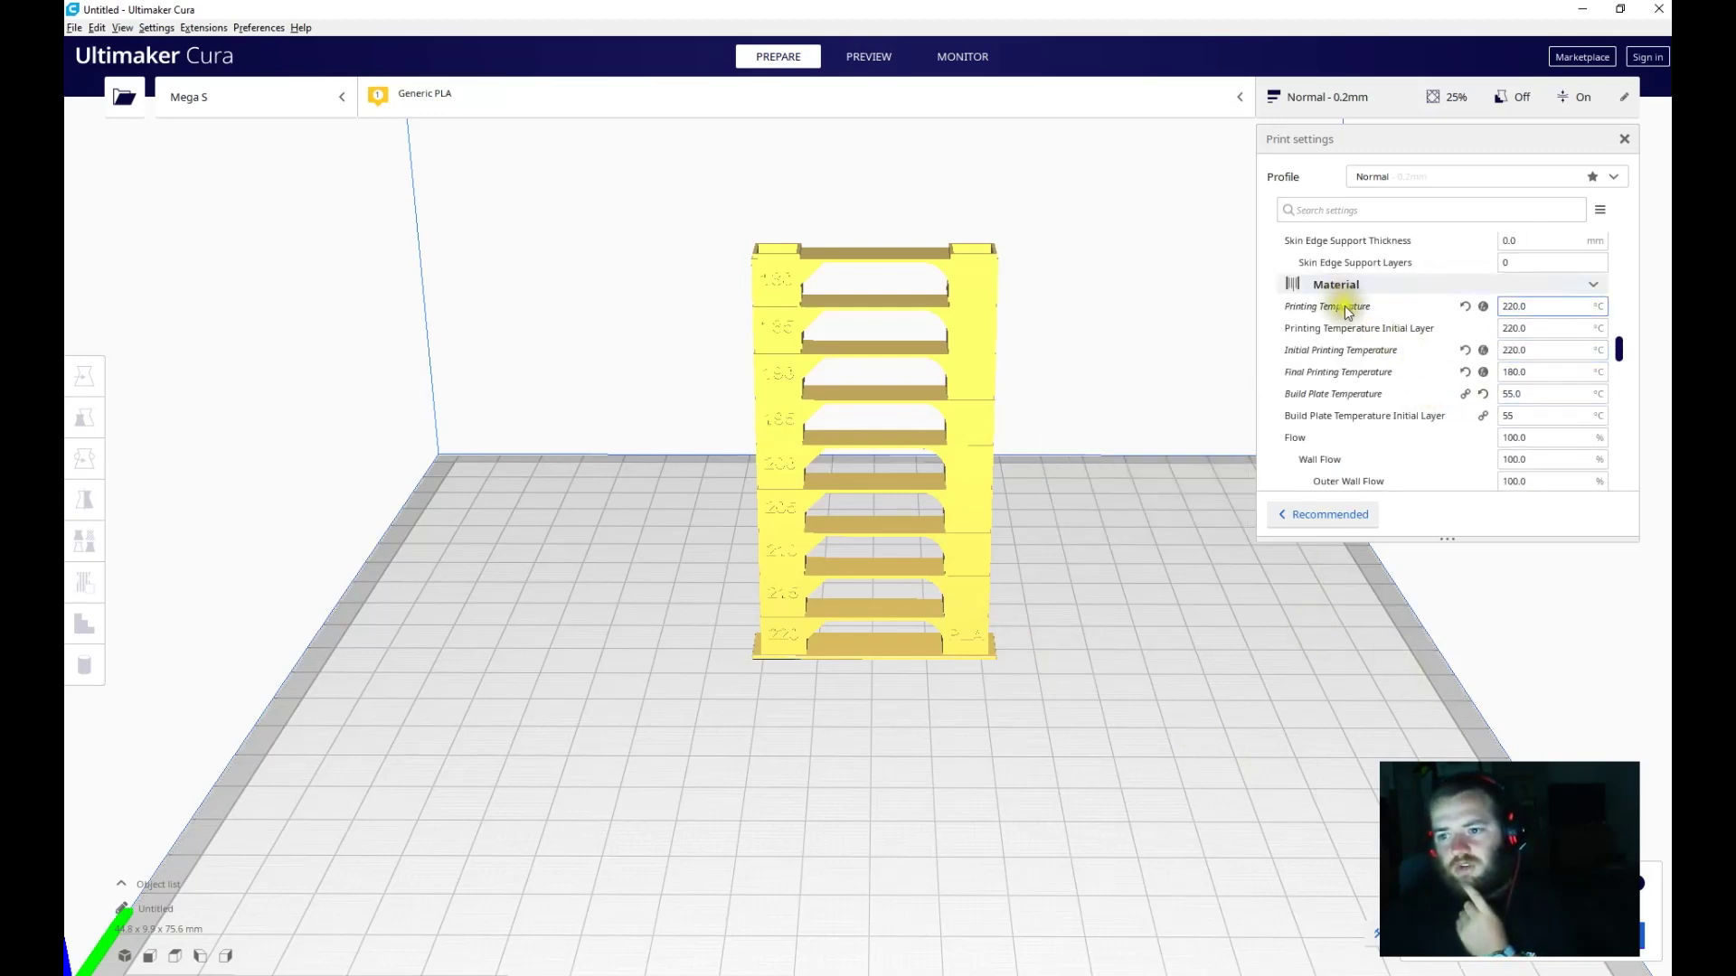
{"action": "mouse_move", "coordinate": [1291, 312]}
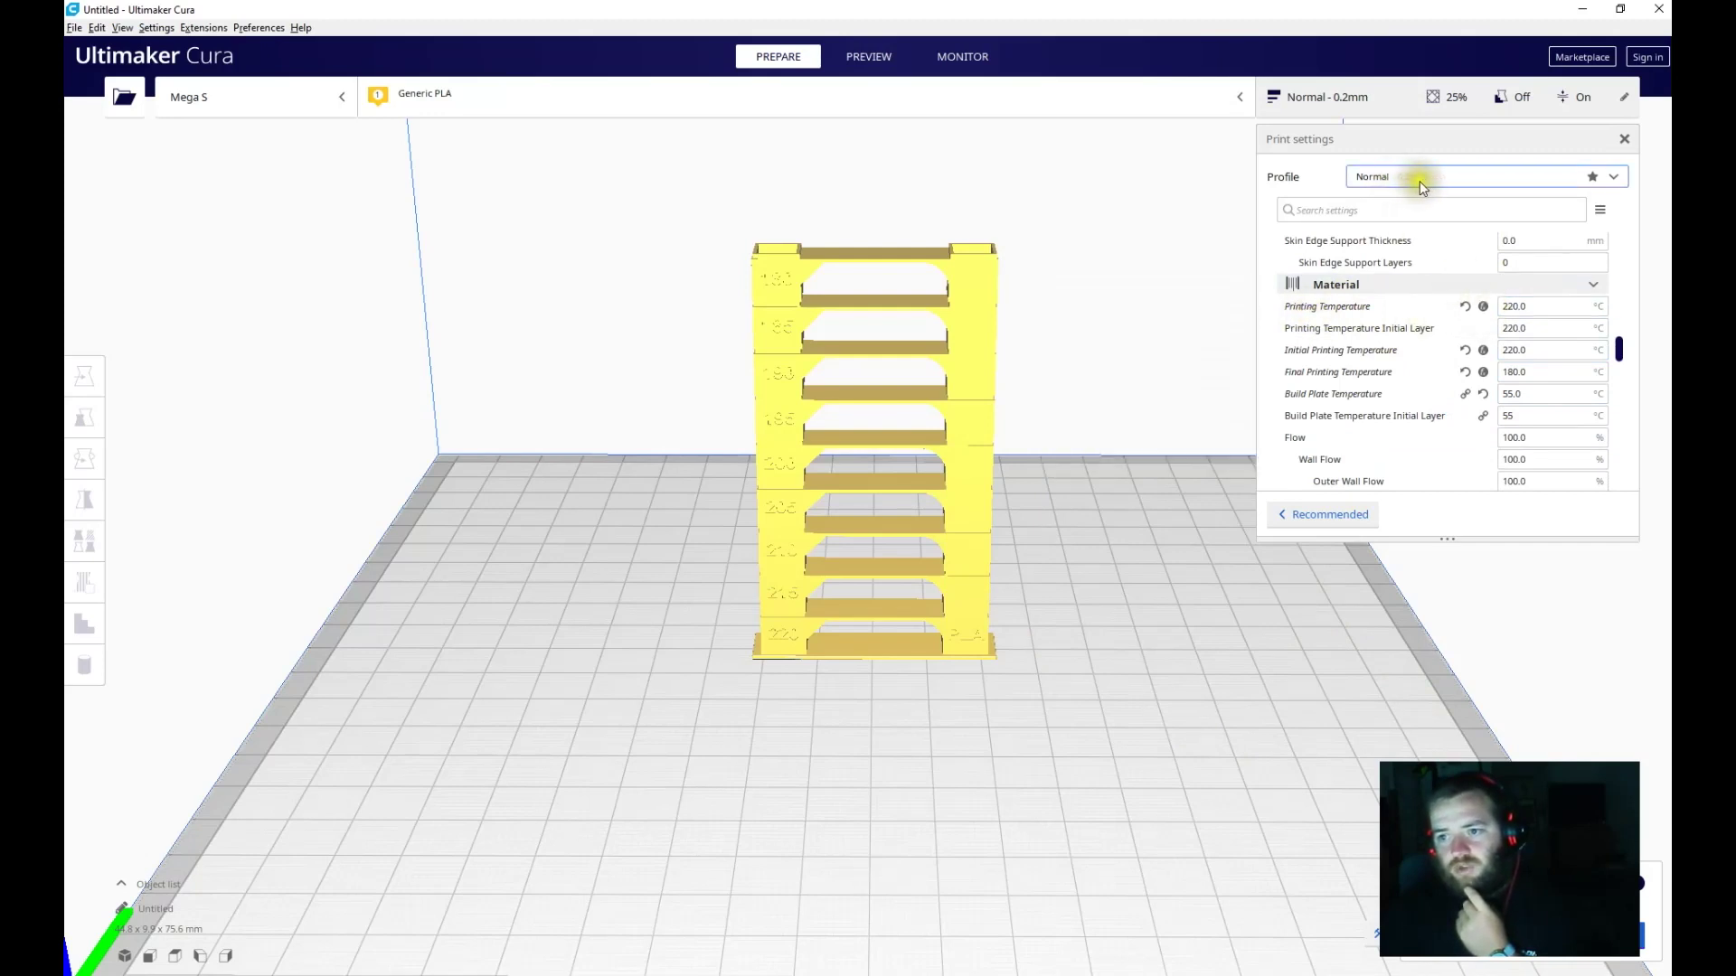
{"action": "mouse_move", "coordinate": [1396, 344]}
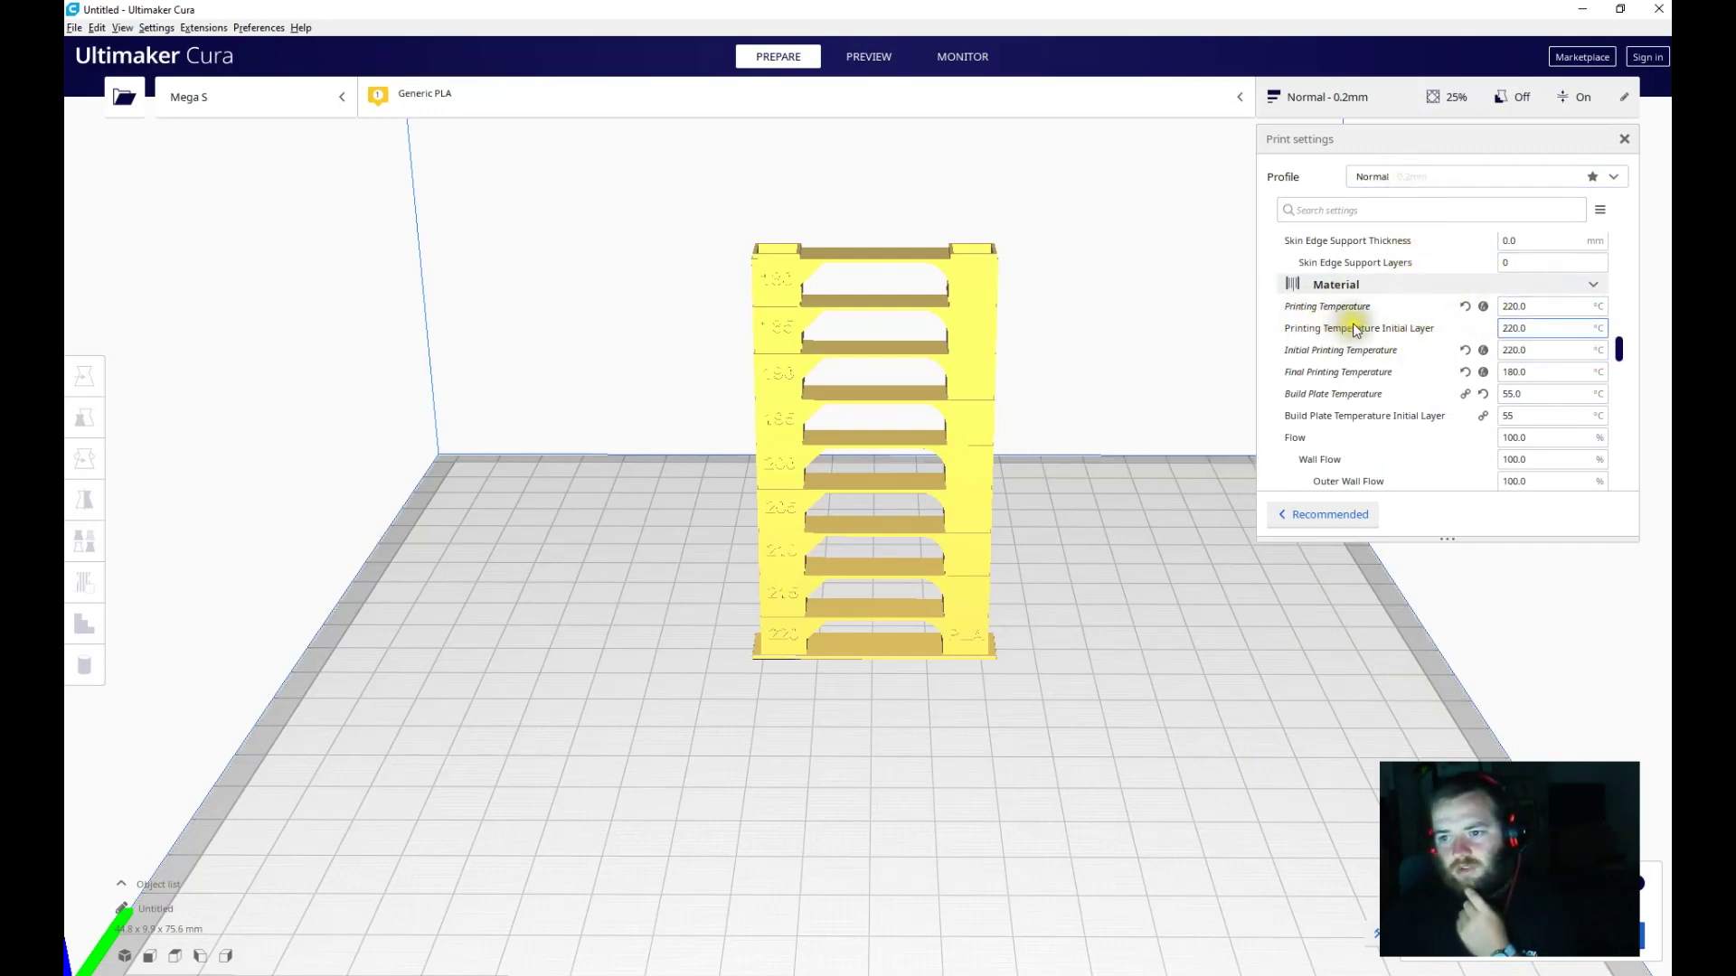
{"action": "mouse_move", "coordinate": [1522, 308]}
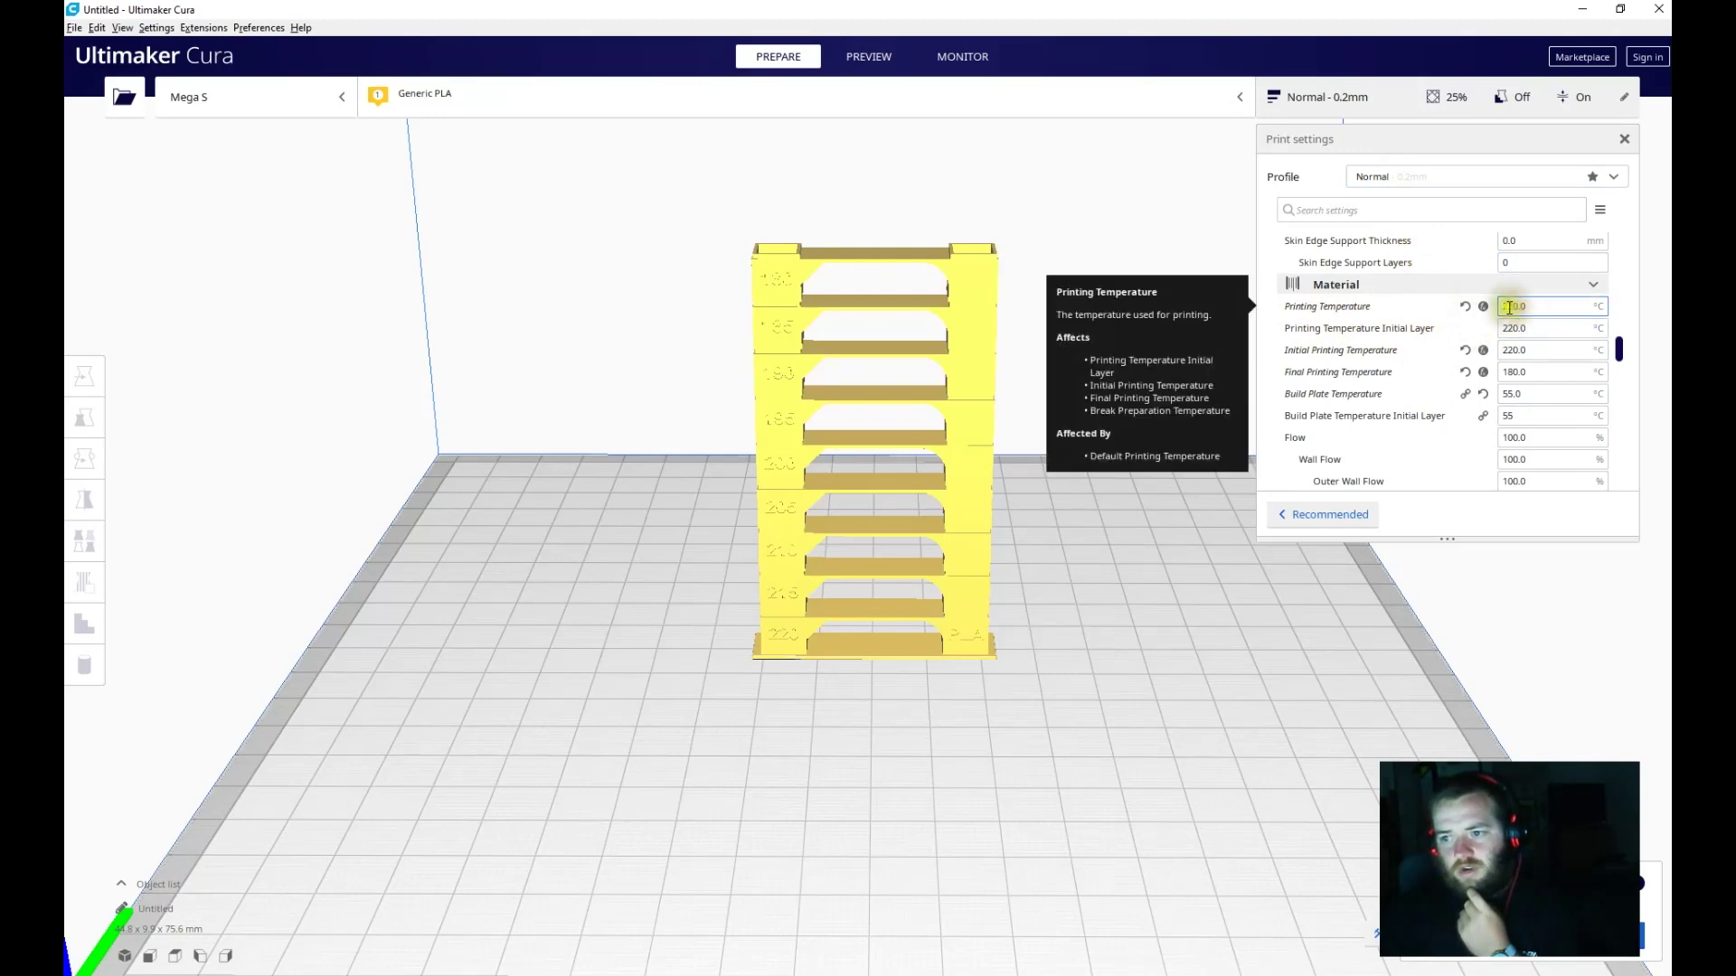
{"action": "left_click", "coordinate": [1519, 308]}
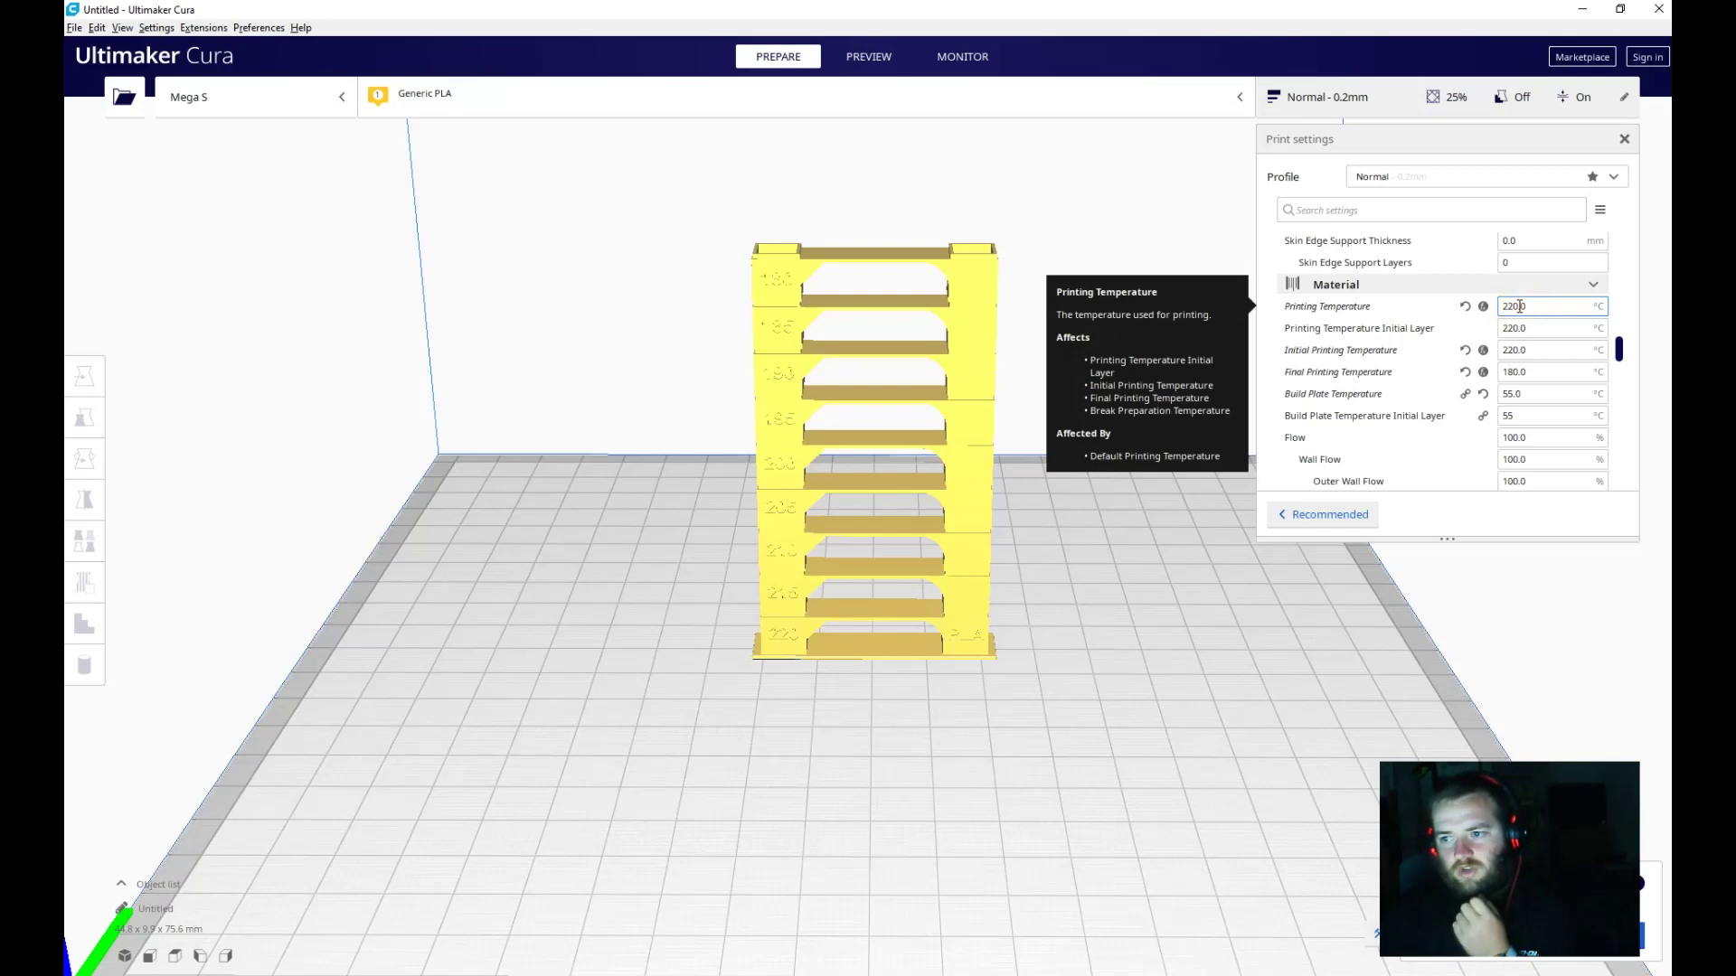
{"action": "left_click_drag", "start_coordinate": [1500, 305], "coordinate": [1519, 307]}
{"action": "left_click", "coordinate": [1508, 395]}
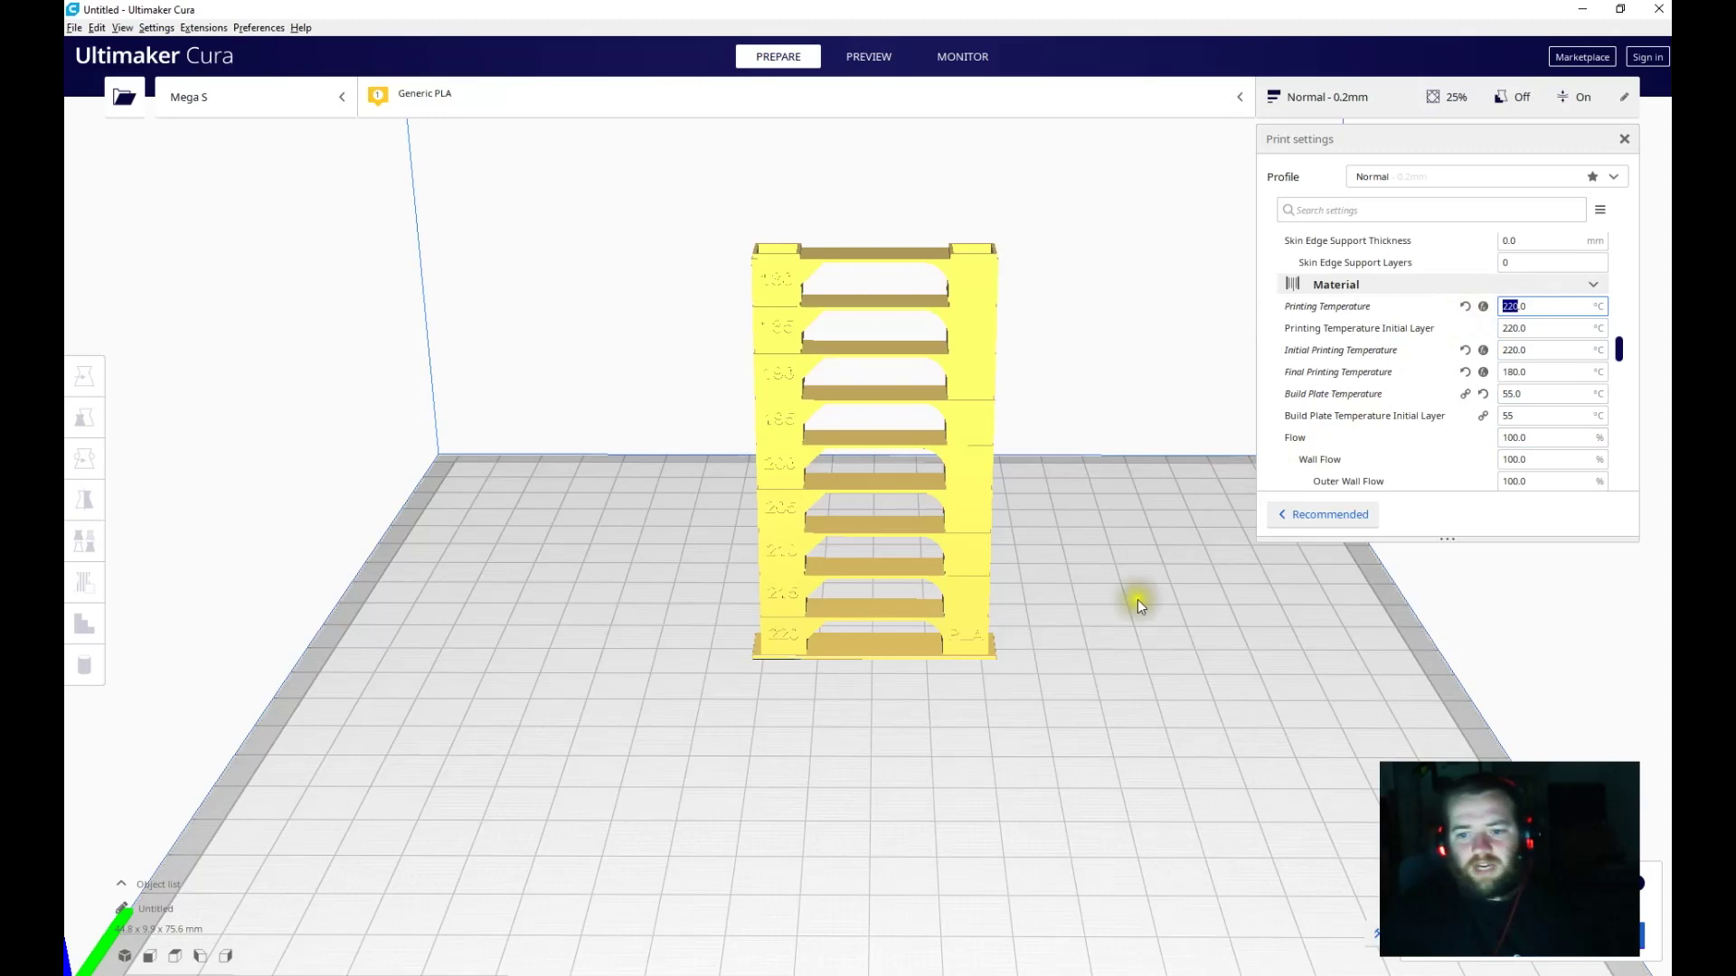
{"action": "left_click", "coordinate": [811, 651]}
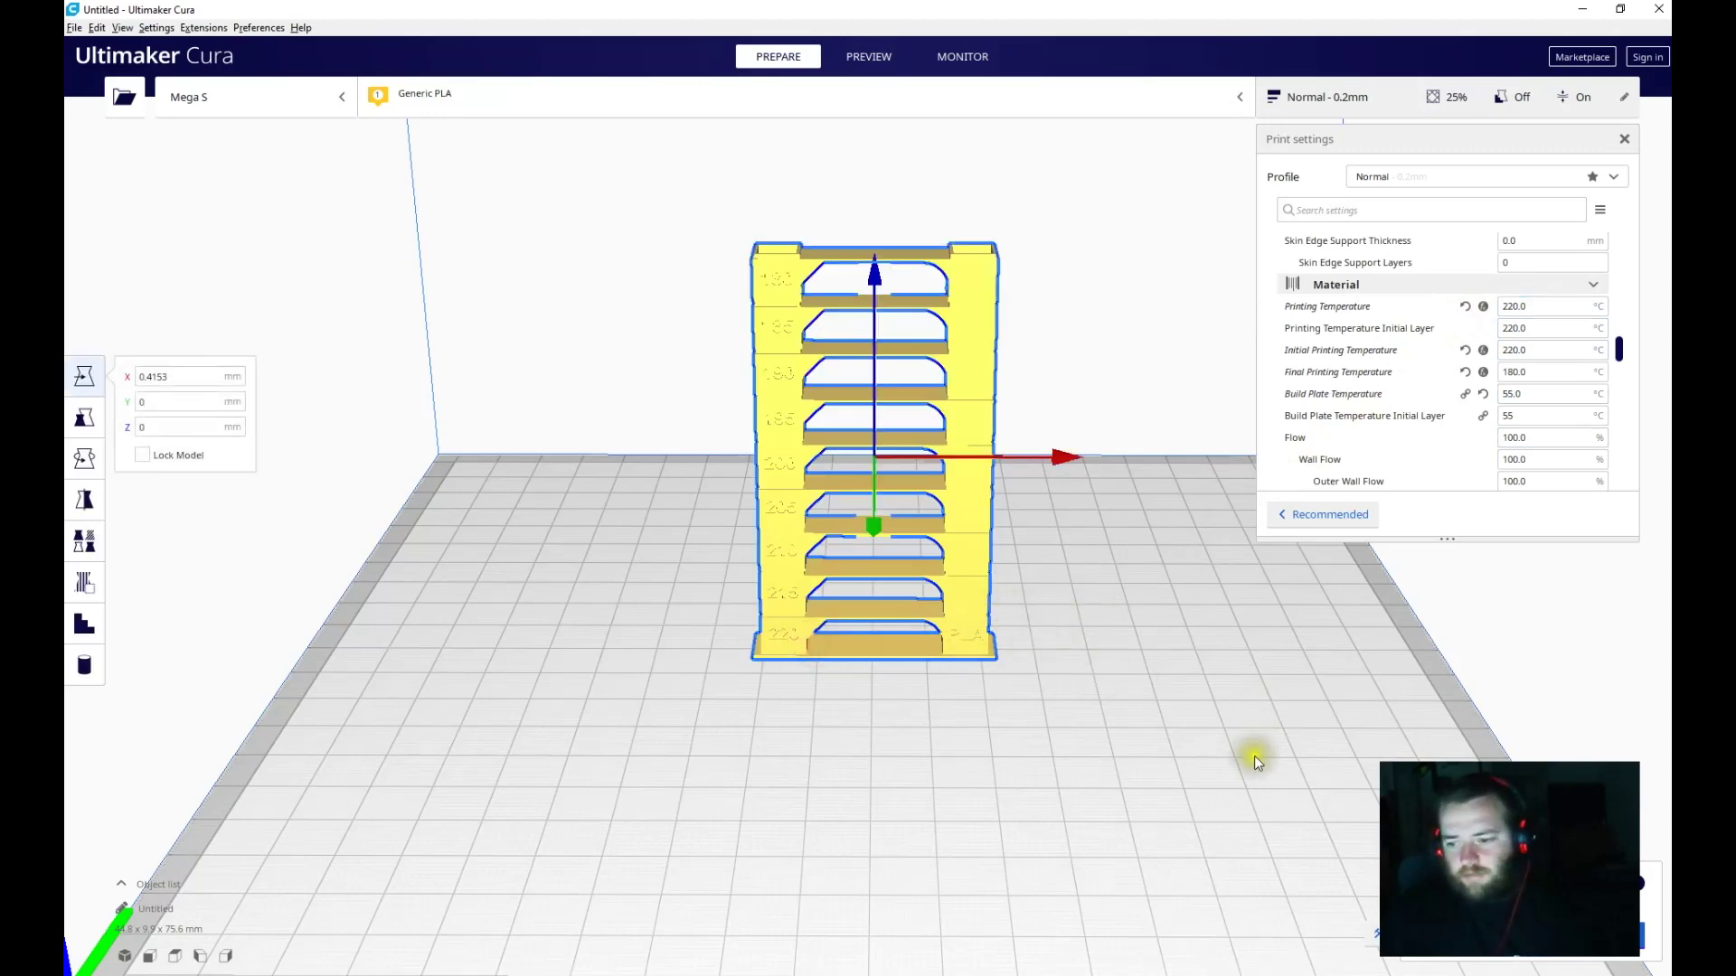